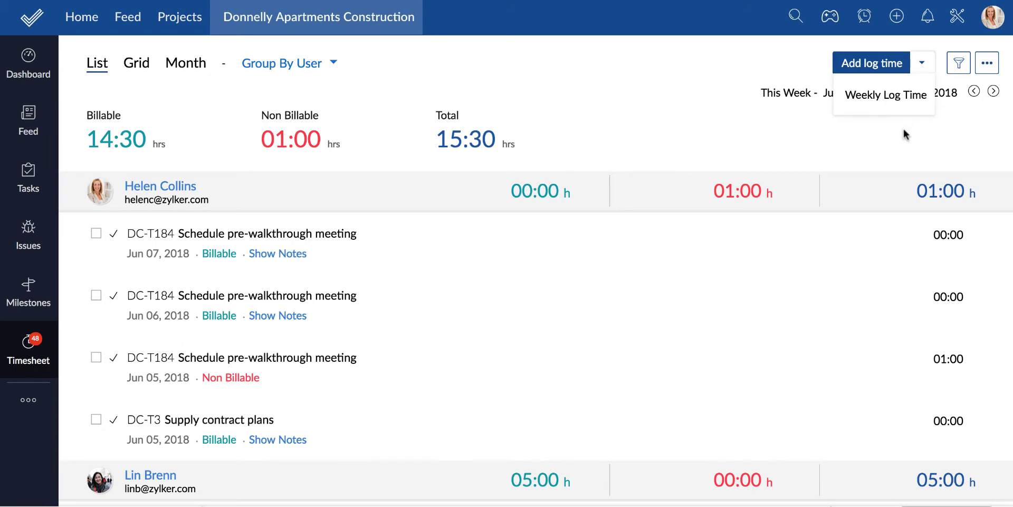
# Start a new time log dated Jun 7, 2018 for another project user
pyautogui.click(868, 65)
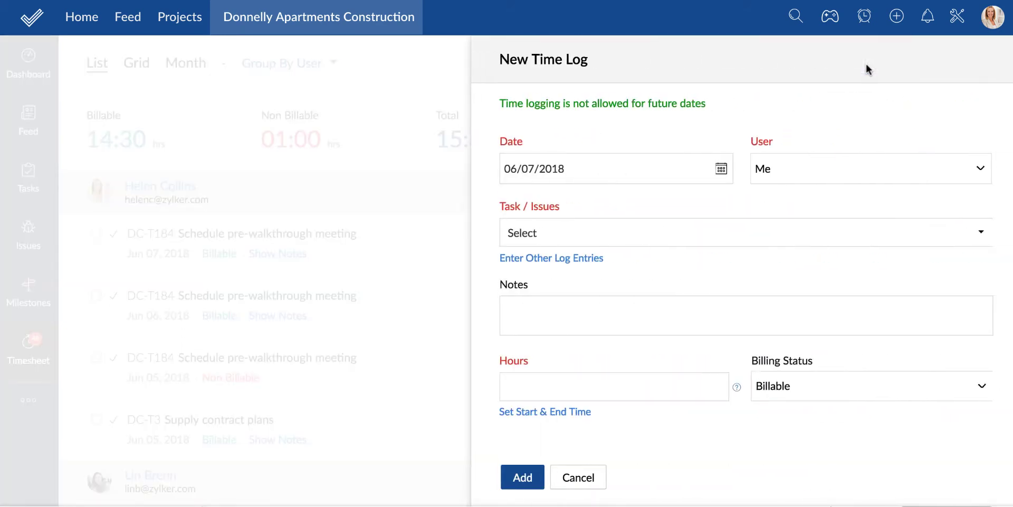
pyautogui.click(722, 174)
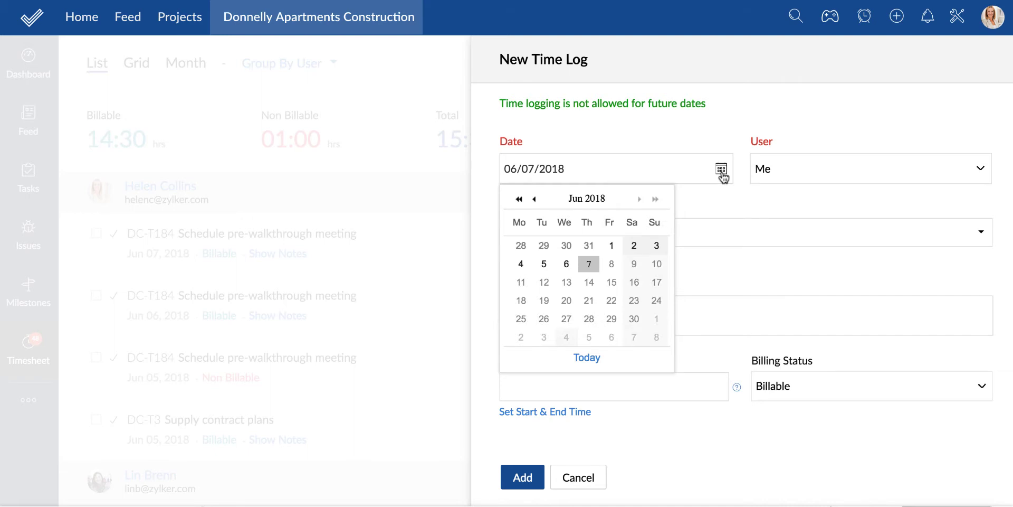
pyautogui.click(605, 261)
pyautogui.click(968, 171)
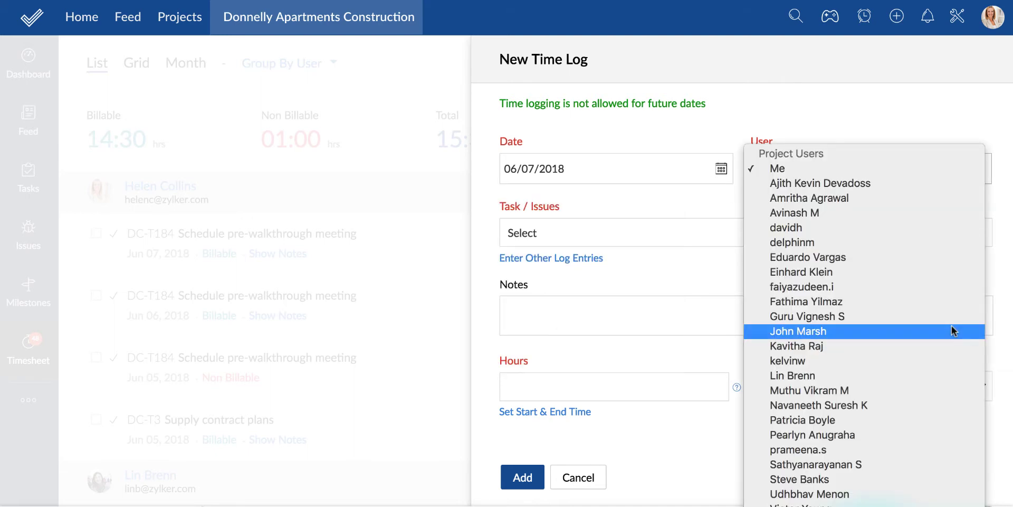
pyautogui.click(889, 327)
pyautogui.click(553, 233)
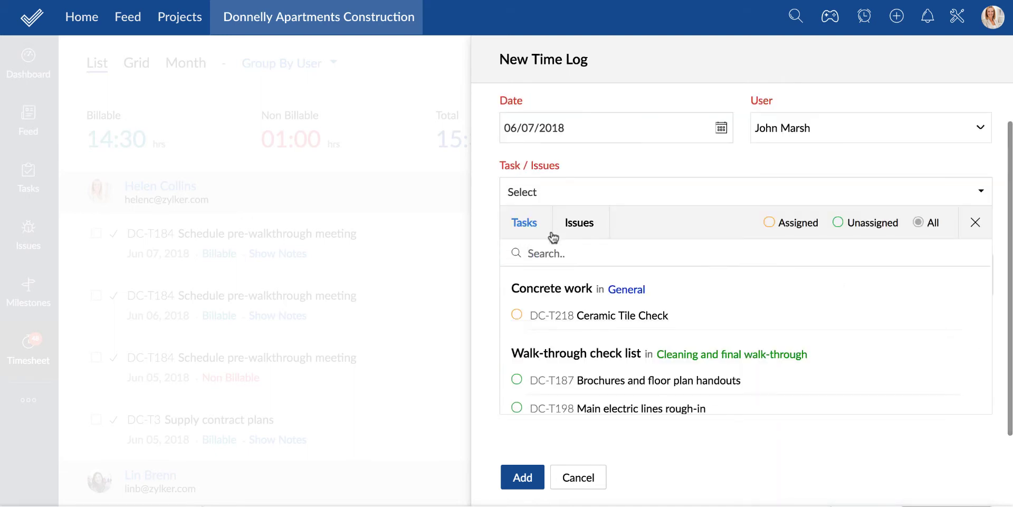
pyautogui.click(549, 316)
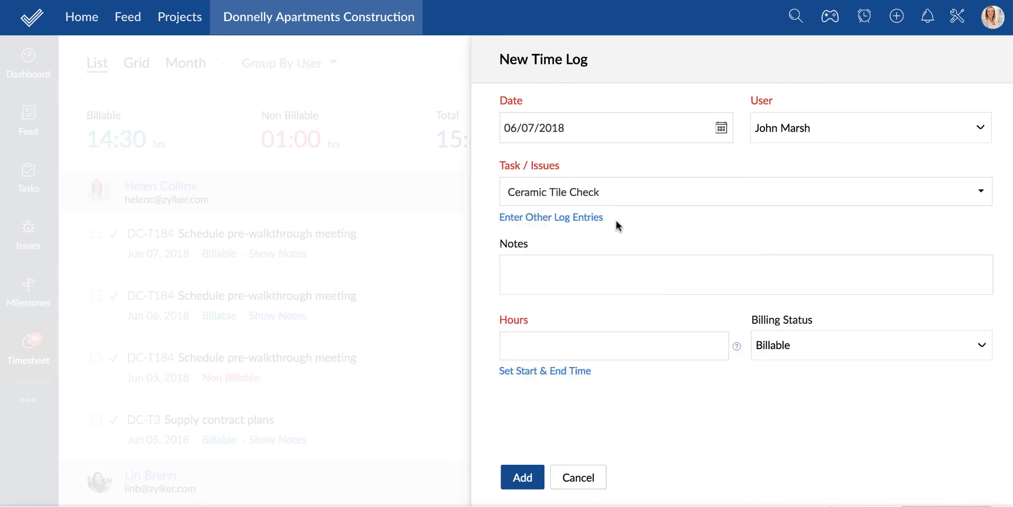
# Make it a non-task meeting entry of 4 billable hours and add it to the timesheet
pyautogui.click(600, 217)
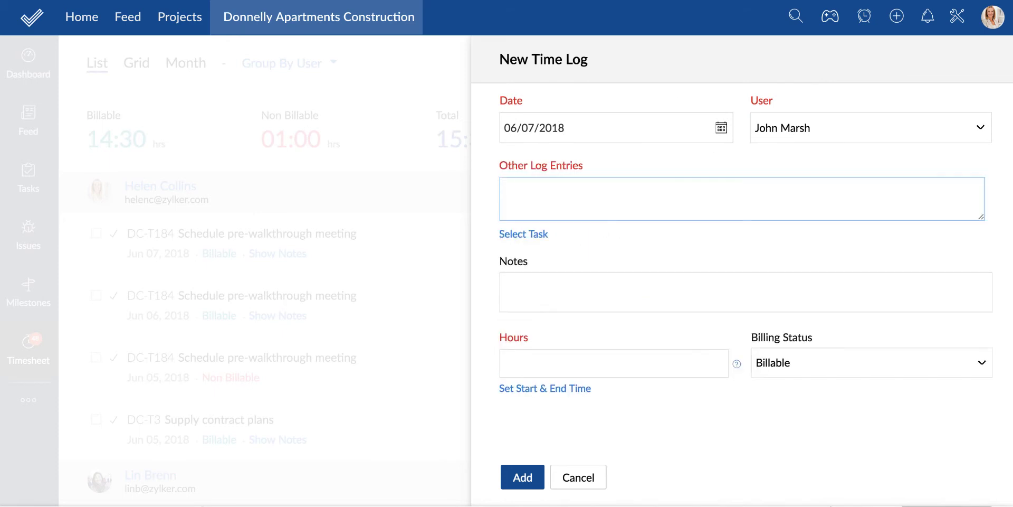
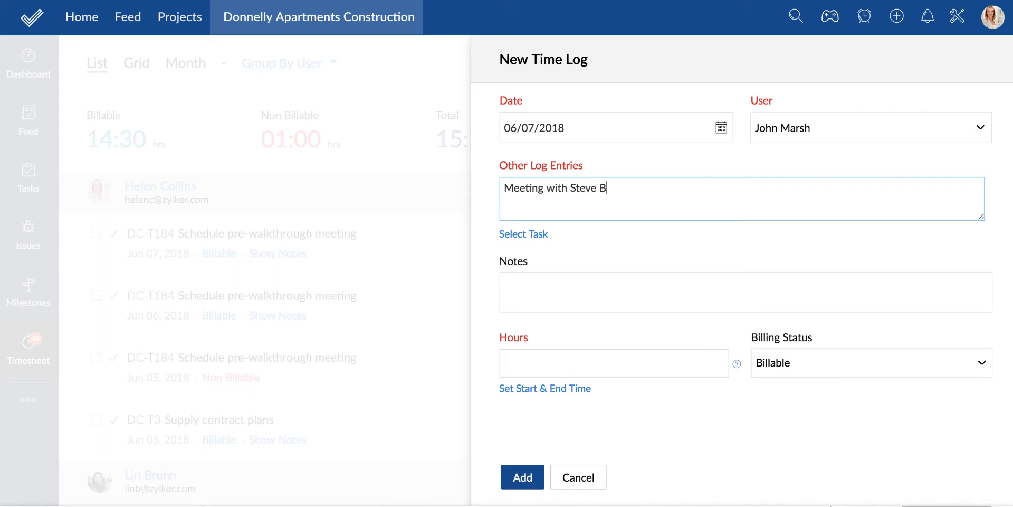
pyautogui.click(559, 362)
pyautogui.write('4')
pyautogui.click(976, 365)
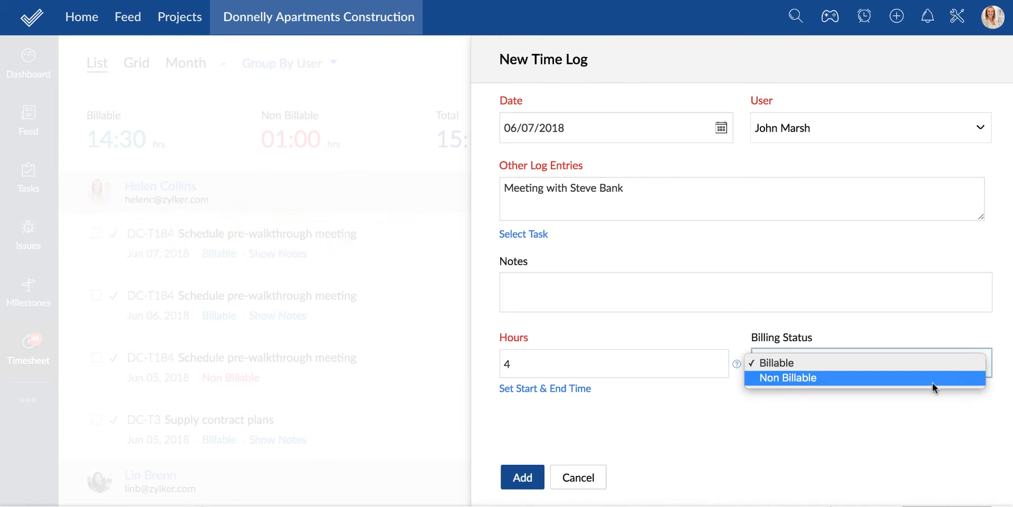
pyautogui.click(524, 480)
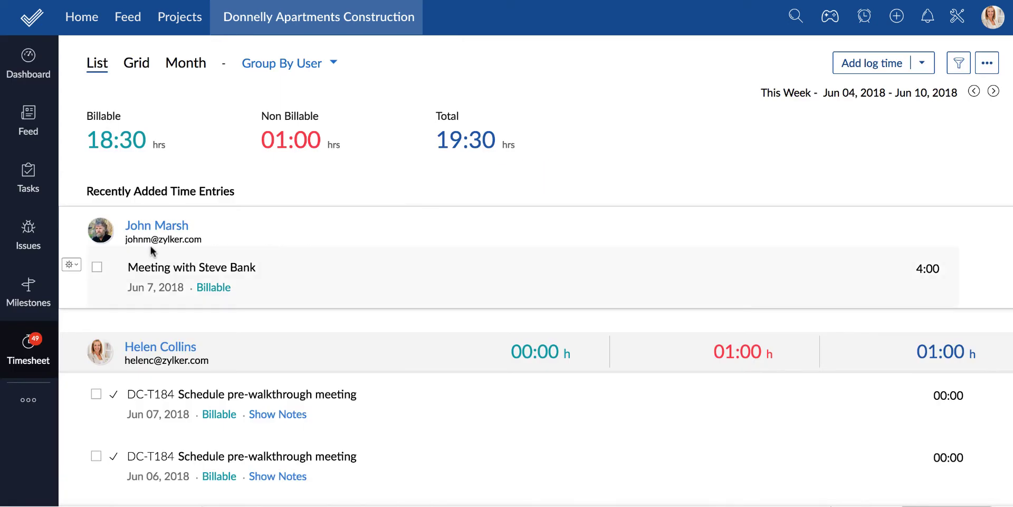
# Tick the new meeting entry, then select all eight time entries in the list
pyautogui.click(74, 265)
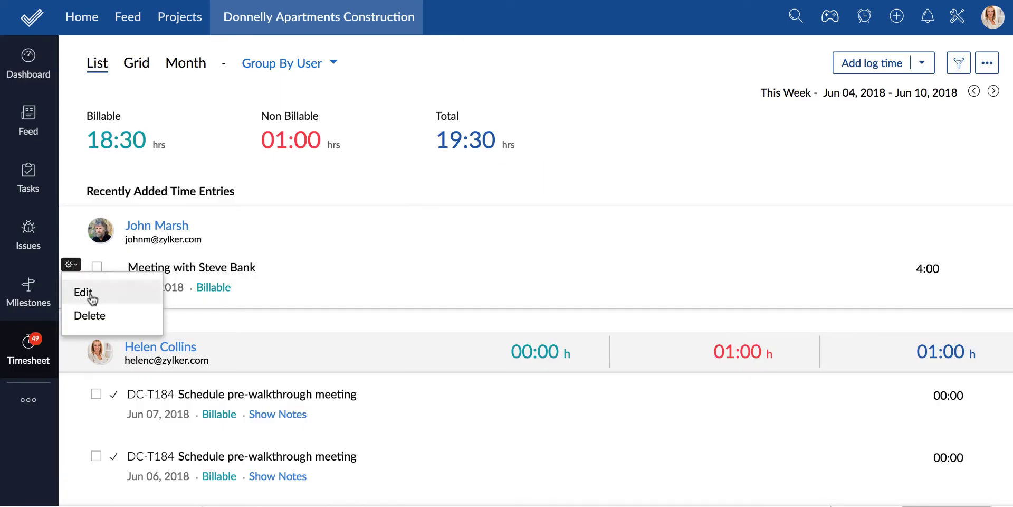
pyautogui.click(171, 299)
pyautogui.click(97, 267)
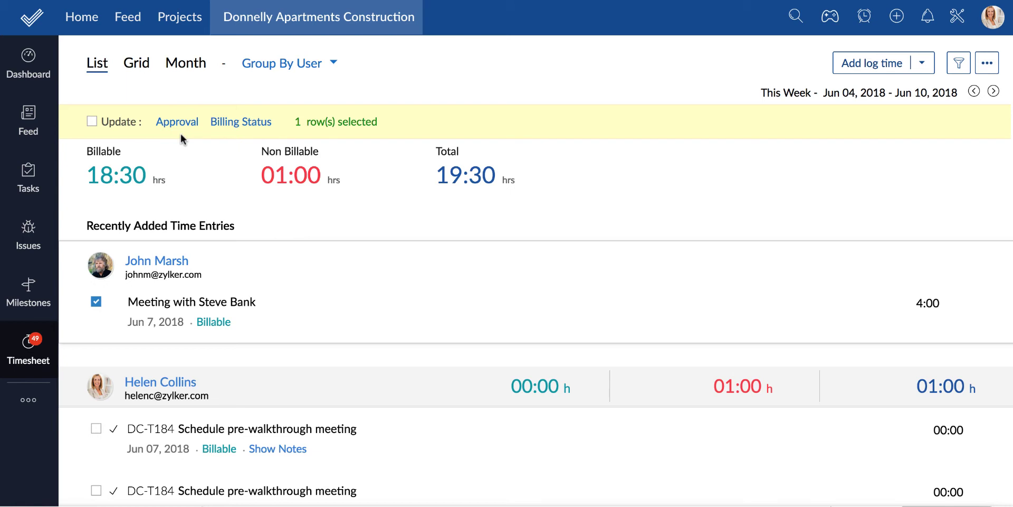
pyautogui.click(92, 122)
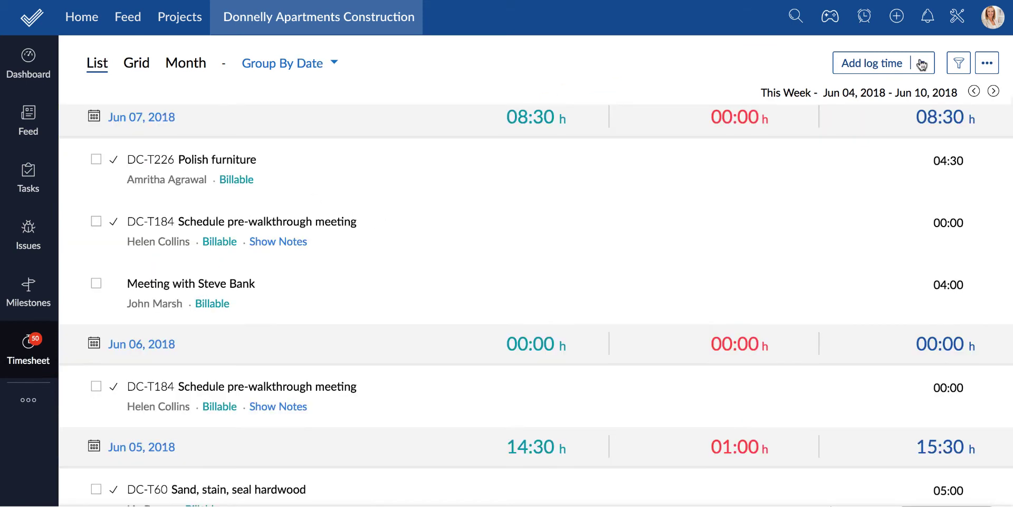
# Open the Weekly Log Time grid, add a user row, then cancel back to the timesheet
pyautogui.click(922, 62)
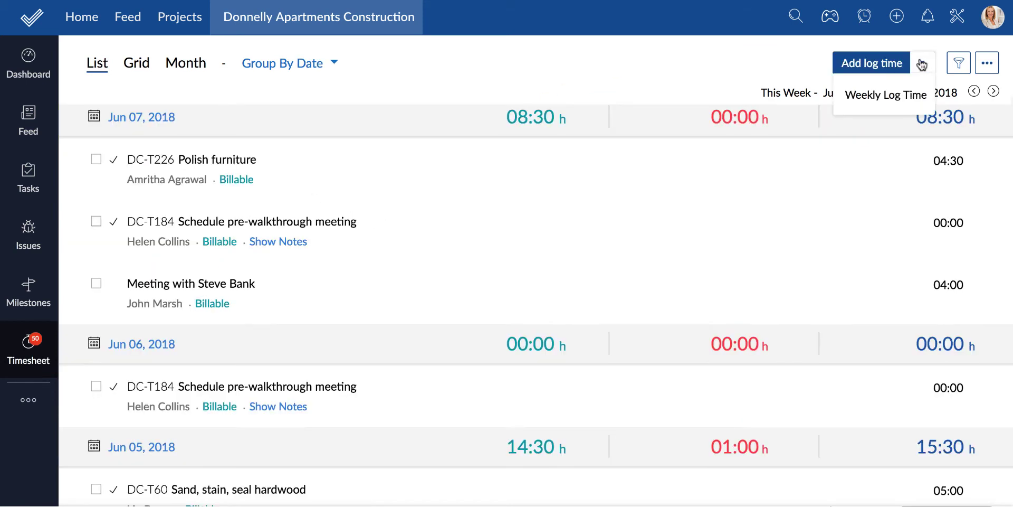
pyautogui.click(896, 98)
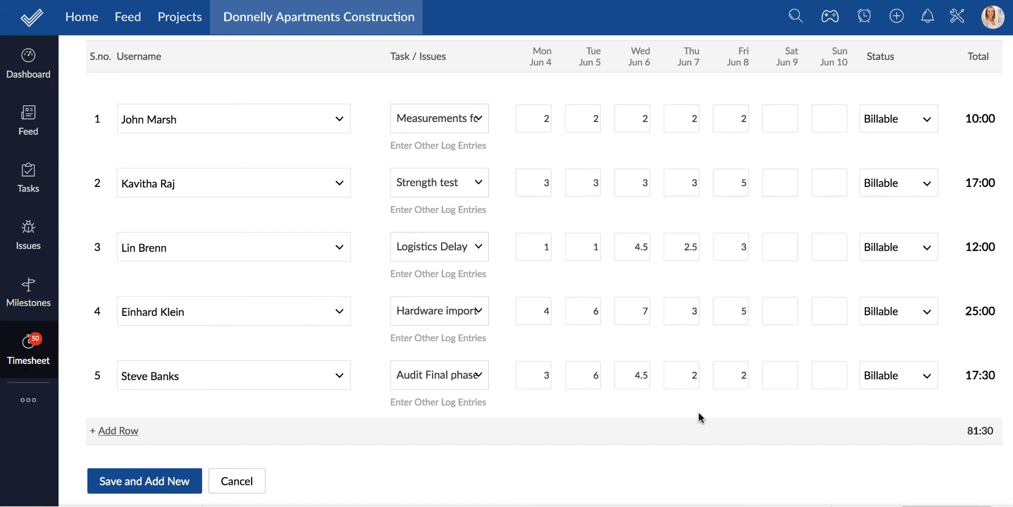
pyautogui.click(100, 431)
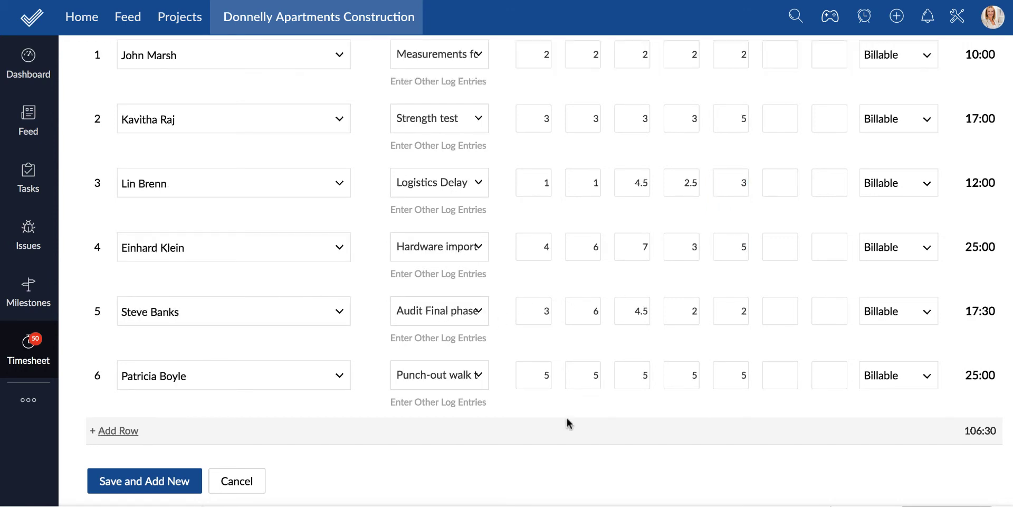
pyautogui.scroll(2, 694, 421)
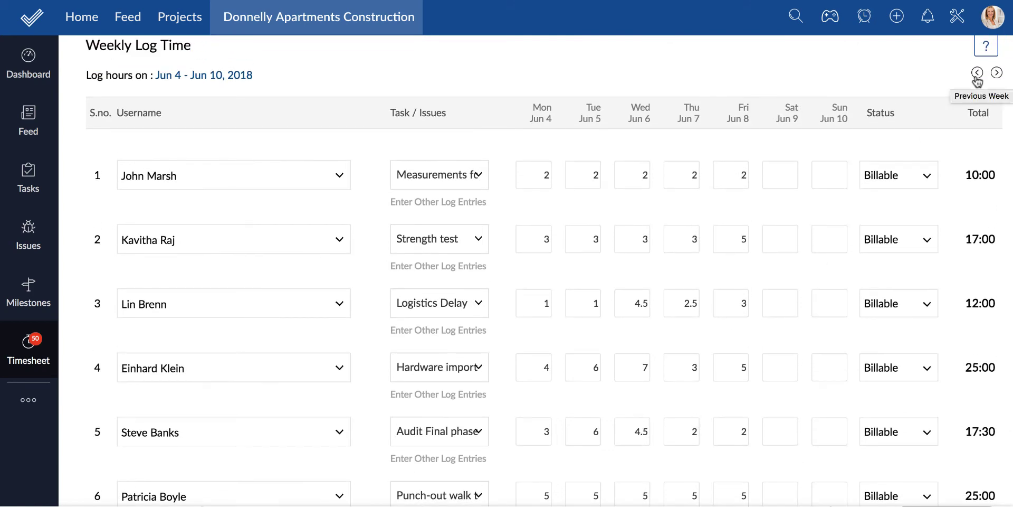
pyautogui.scroll(-2, 826, 457)
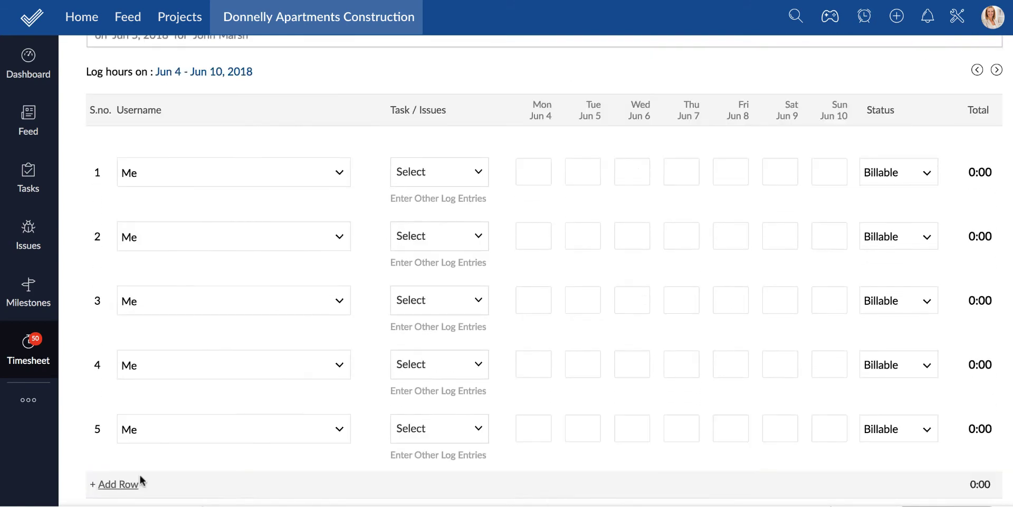
pyautogui.scroll(3, 141, 480)
pyautogui.moveTo(987, 62)
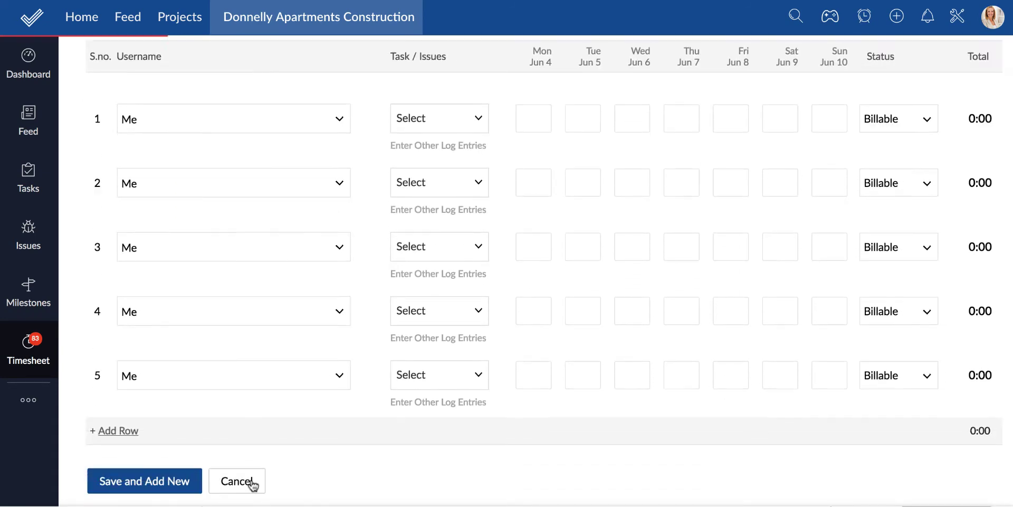
pyautogui.click(241, 482)
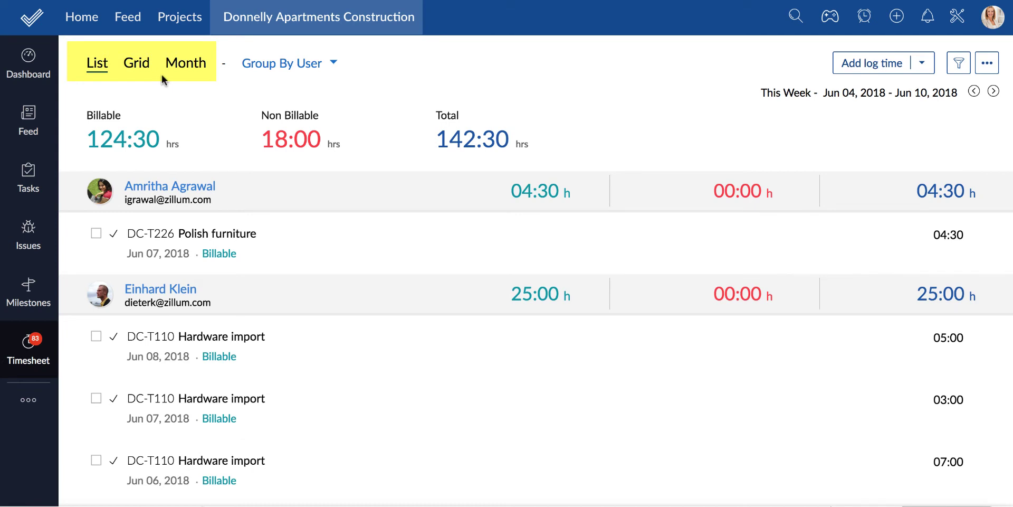
# Switch the timesheet grouping from User to Group By Date
pyautogui.click(340, 64)
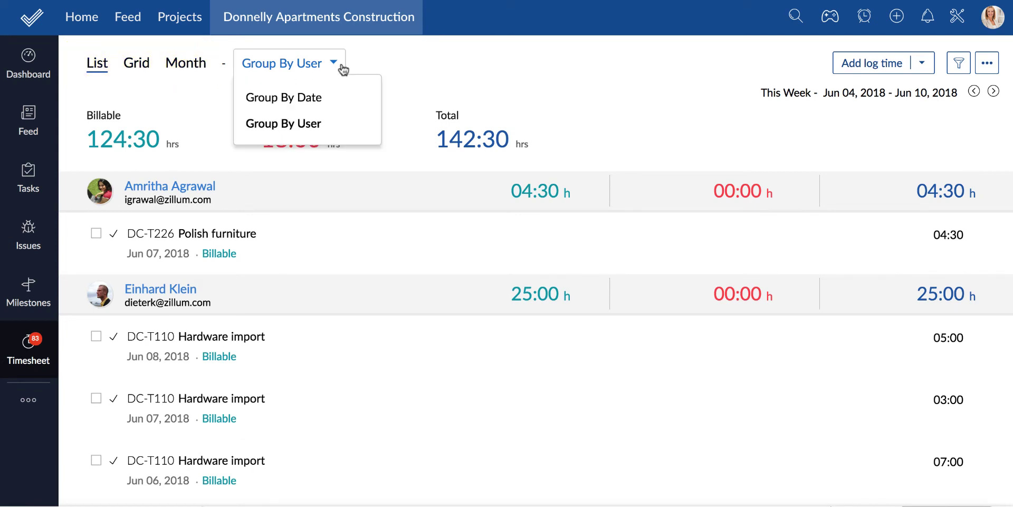
pyautogui.click(328, 103)
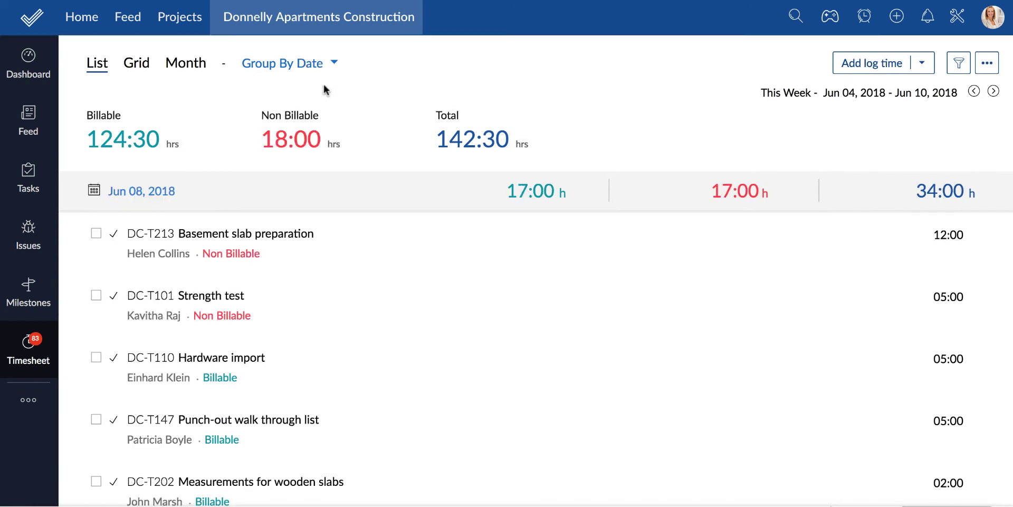
pyautogui.click(328, 65)
pyautogui.click(327, 67)
# Browse the week's hours in the Grid table, then switch to the Month calendar
pyautogui.click(137, 63)
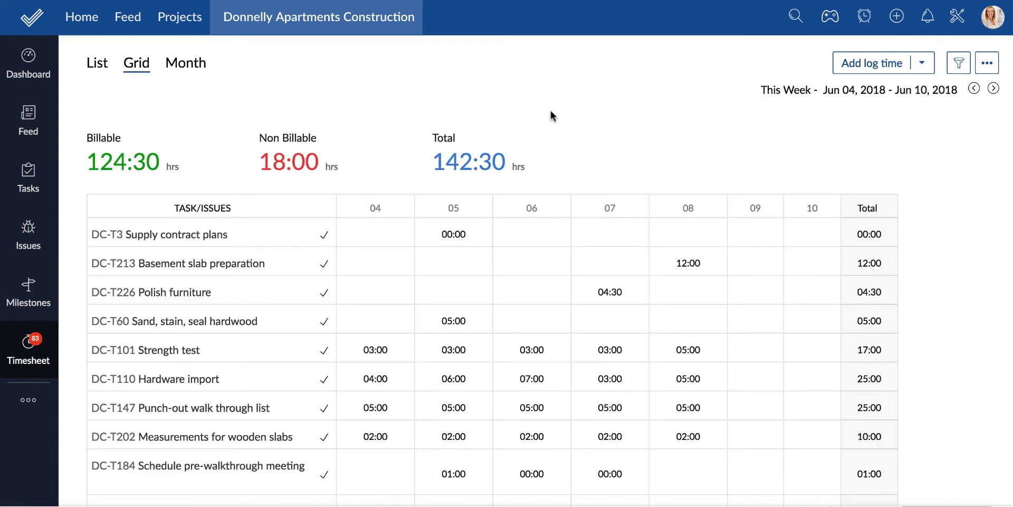
pyautogui.scroll(-2, 938, 268)
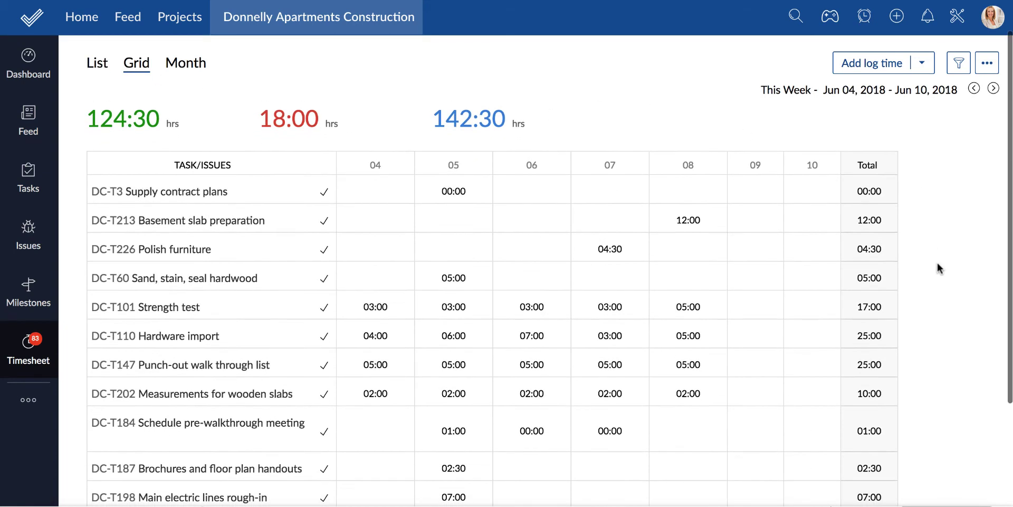
pyautogui.scroll(-3, 937, 268)
pyautogui.scroll(-2, 938, 268)
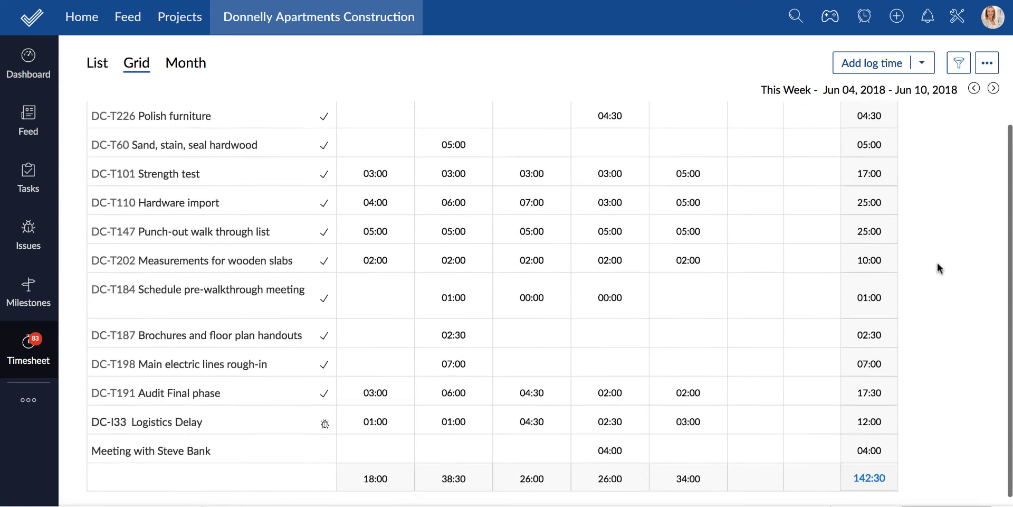
pyautogui.scroll(5, 871, 243)
pyautogui.click(191, 65)
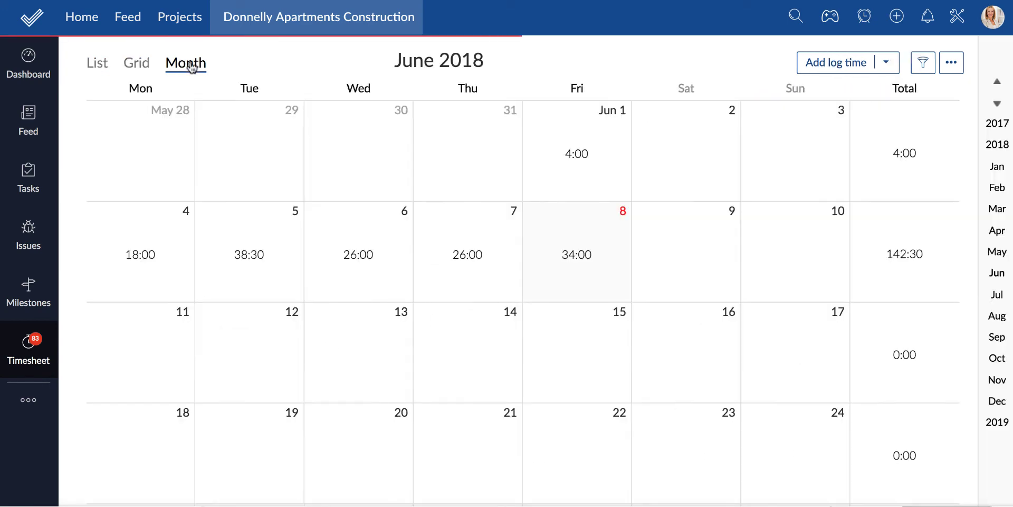
# Log 7 hours on Basement slab preparation for June 9 from the month calendar
pyautogui.click(580, 156)
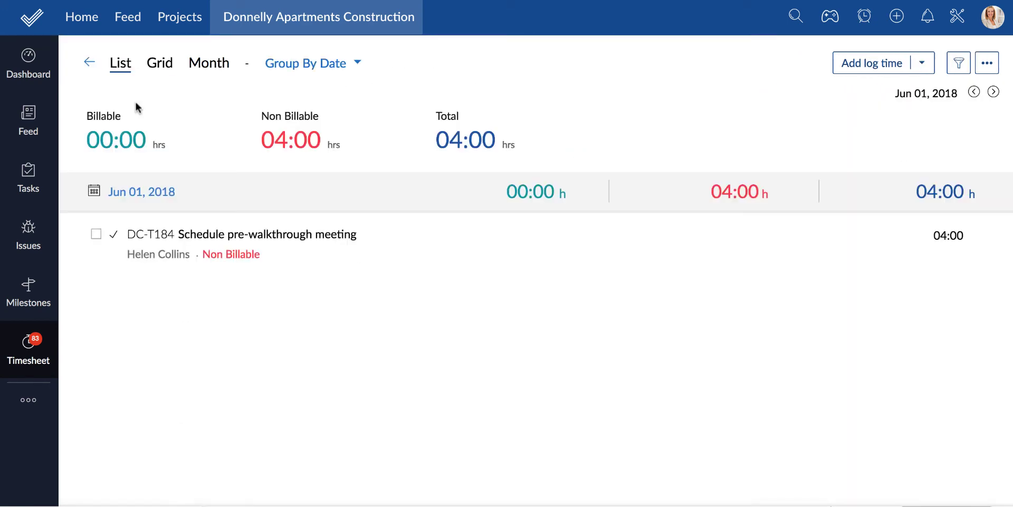
pyautogui.click(89, 63)
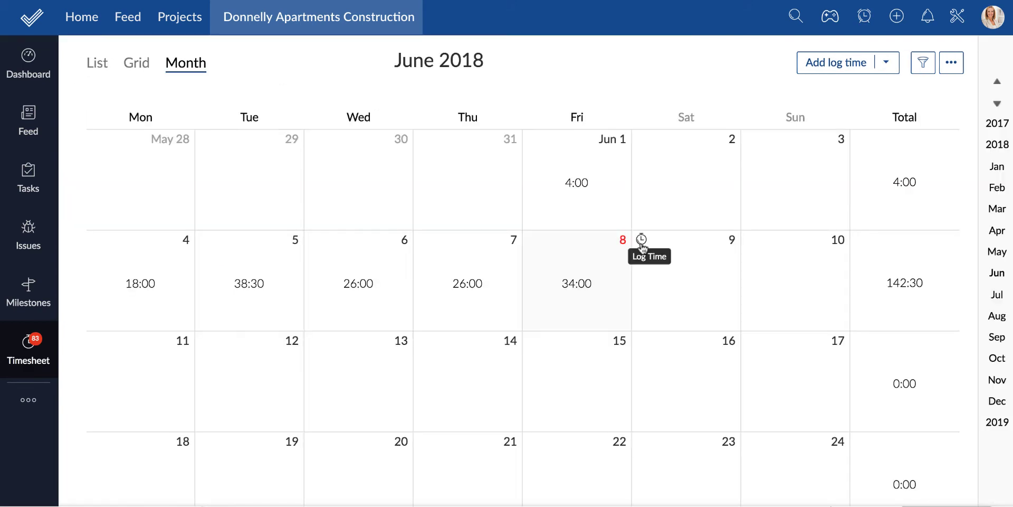
pyautogui.click(641, 240)
pyautogui.click(581, 204)
pyautogui.click(610, 264)
pyautogui.click(646, 358)
pyautogui.write('7')
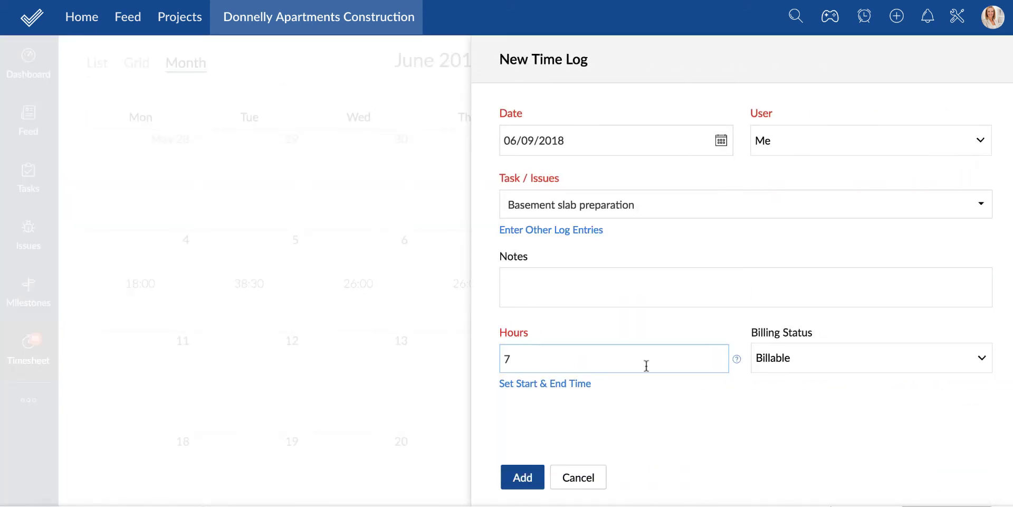
pyautogui.click(520, 477)
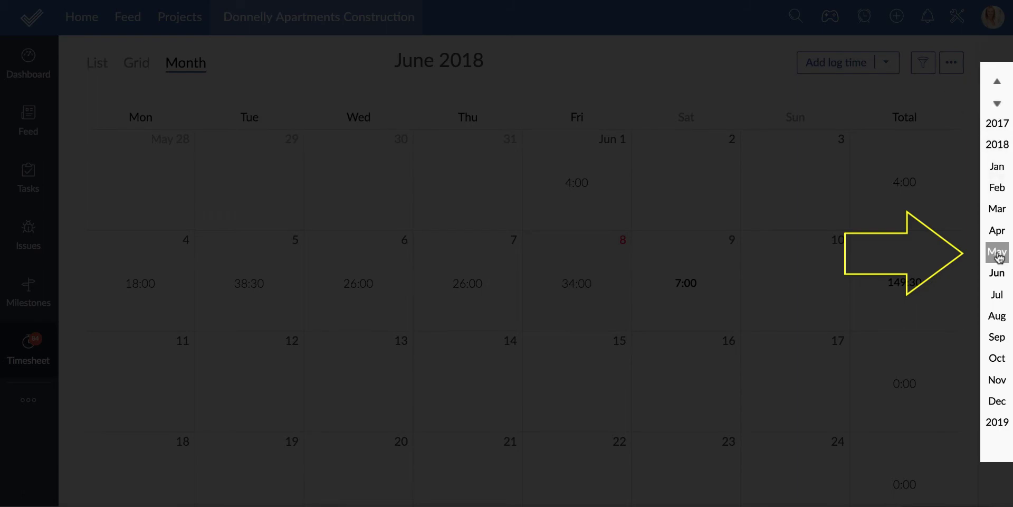
# Export one user's timesheet for June 1–8 as a password-encrypted file
pyautogui.click(953, 66)
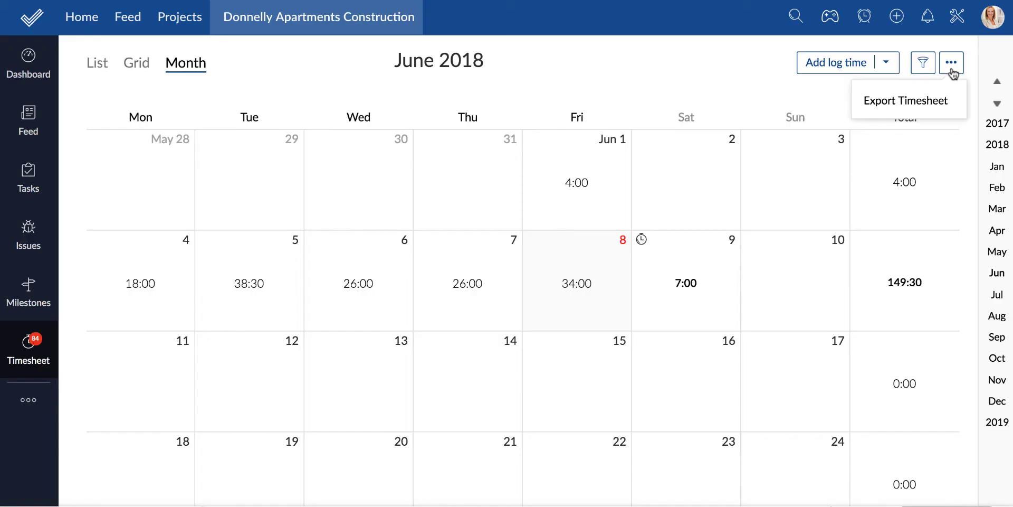
pyautogui.click(941, 99)
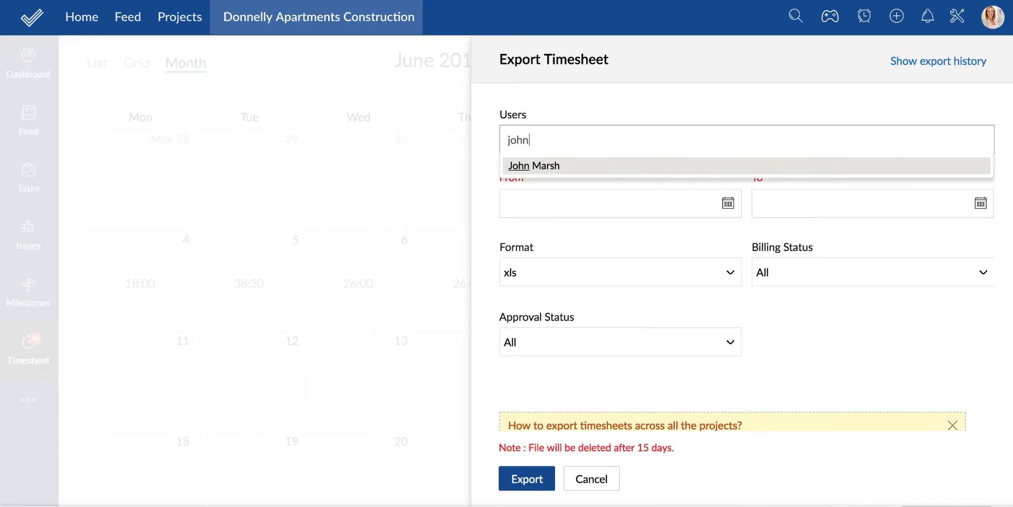
pyautogui.press('Return')
pyautogui.click(728, 203)
pyautogui.click(679, 286)
pyautogui.click(981, 203)
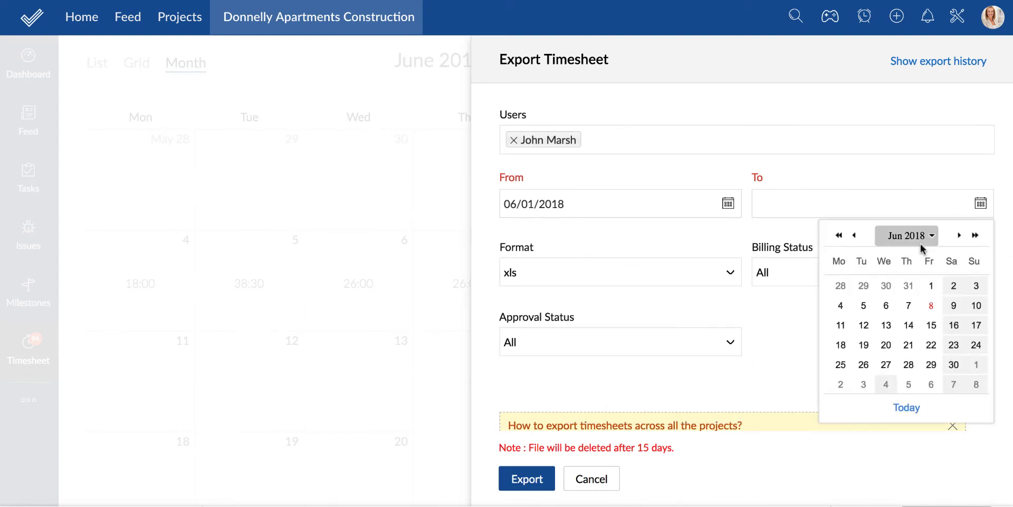
pyautogui.click(931, 305)
pyautogui.click(527, 478)
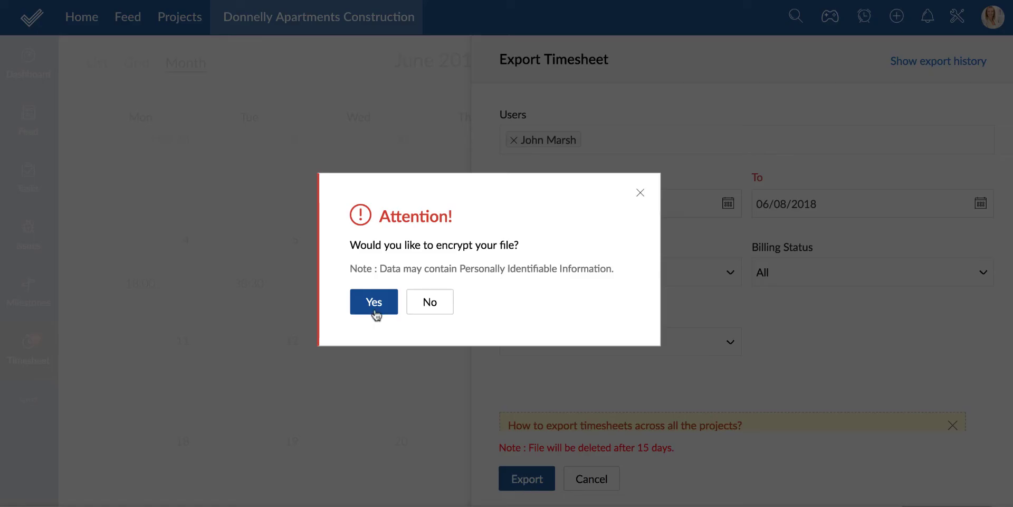
pyautogui.click(375, 314)
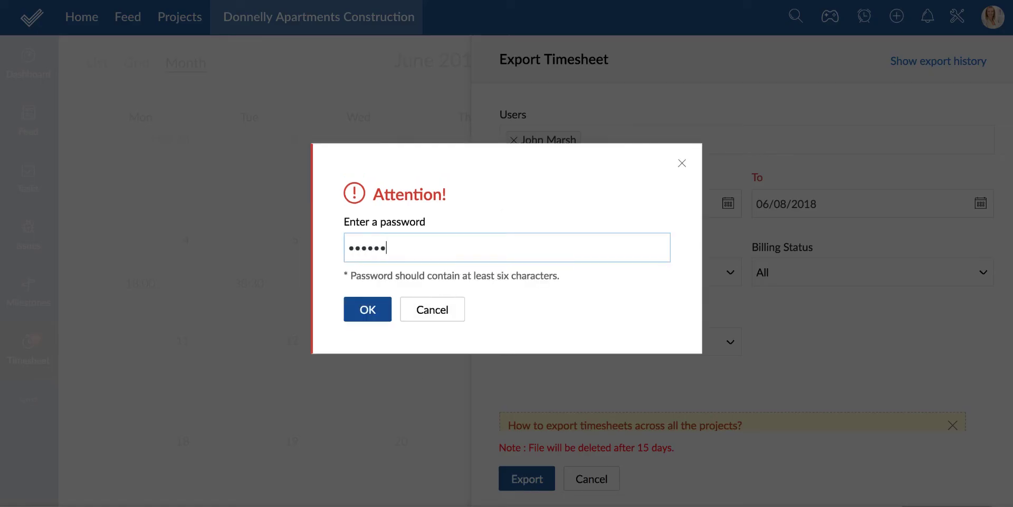
pyautogui.click(366, 303)
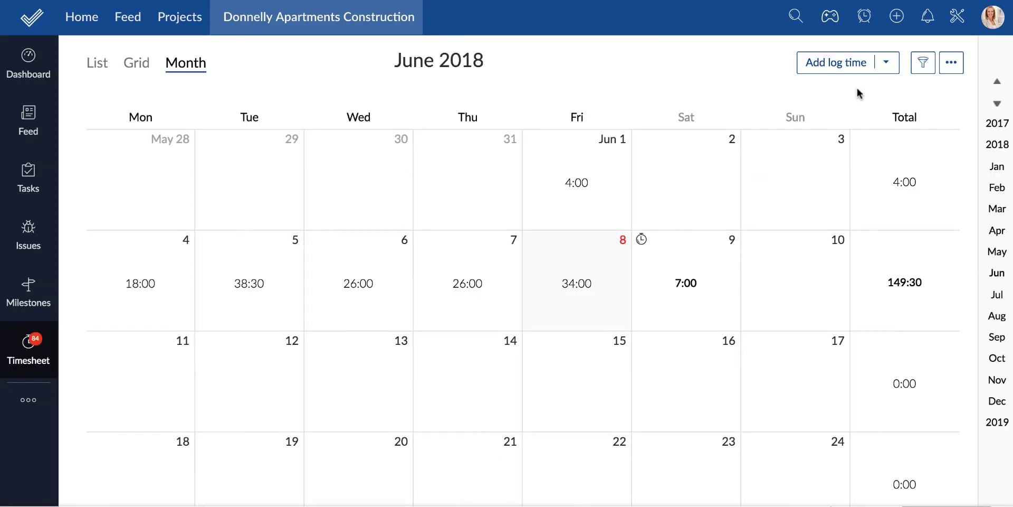
# Filter the calendar to billable entries, then open Timesheet Reports in the Reports module
pyautogui.click(921, 64)
pyautogui.click(100, 77)
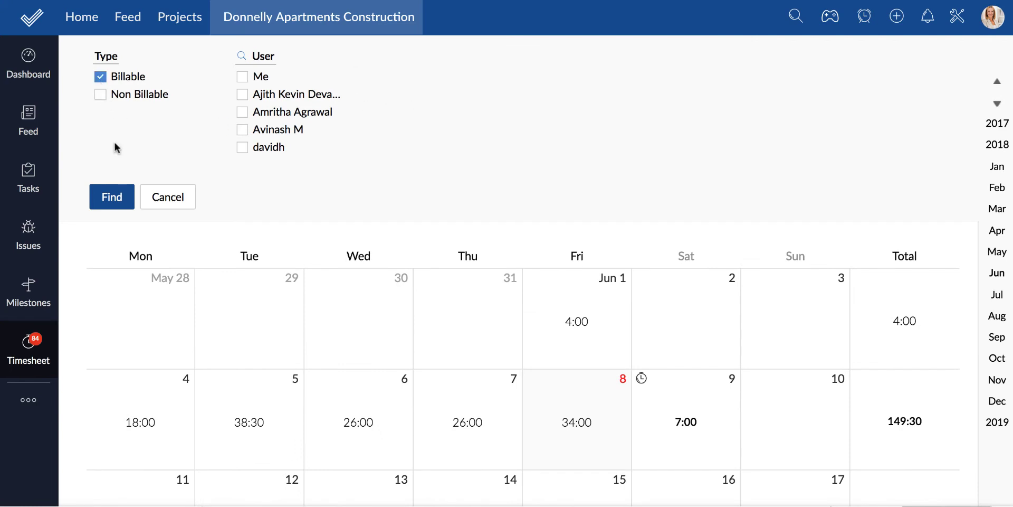
pyautogui.click(112, 197)
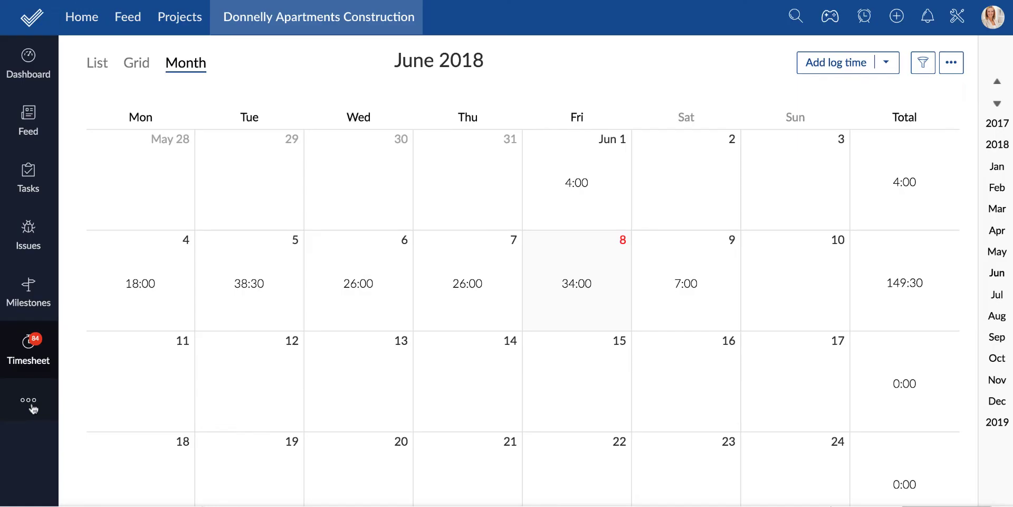
pyautogui.click(29, 402)
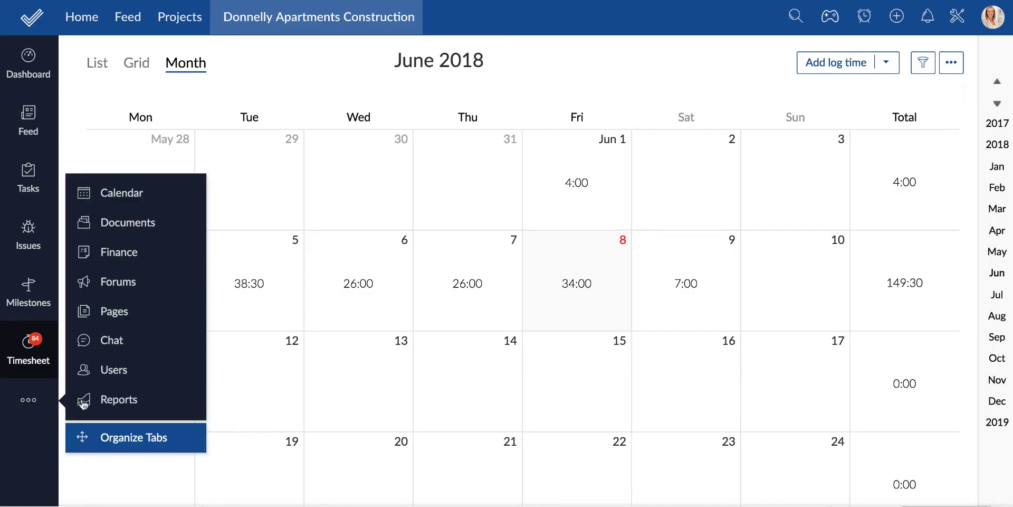
pyautogui.click(82, 402)
pyautogui.scroll(-1, 538, 380)
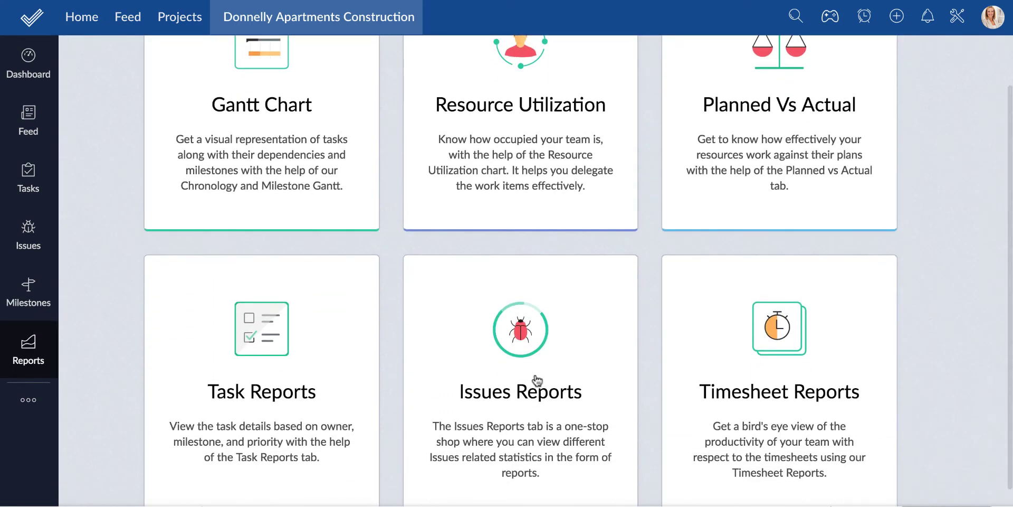
pyautogui.click(780, 334)
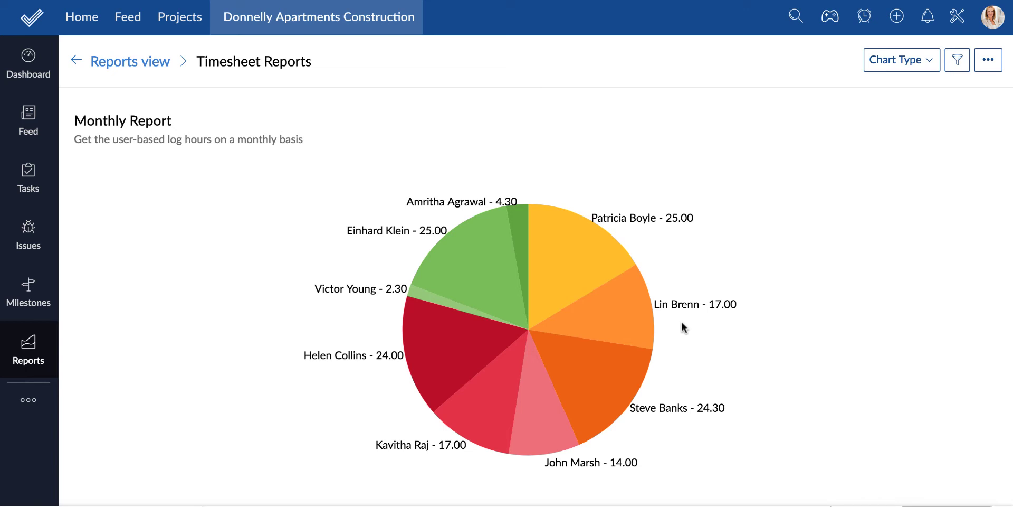
# Review one user's June logs from the pie, then change the chart to horizontal bars
pyautogui.click(622, 325)
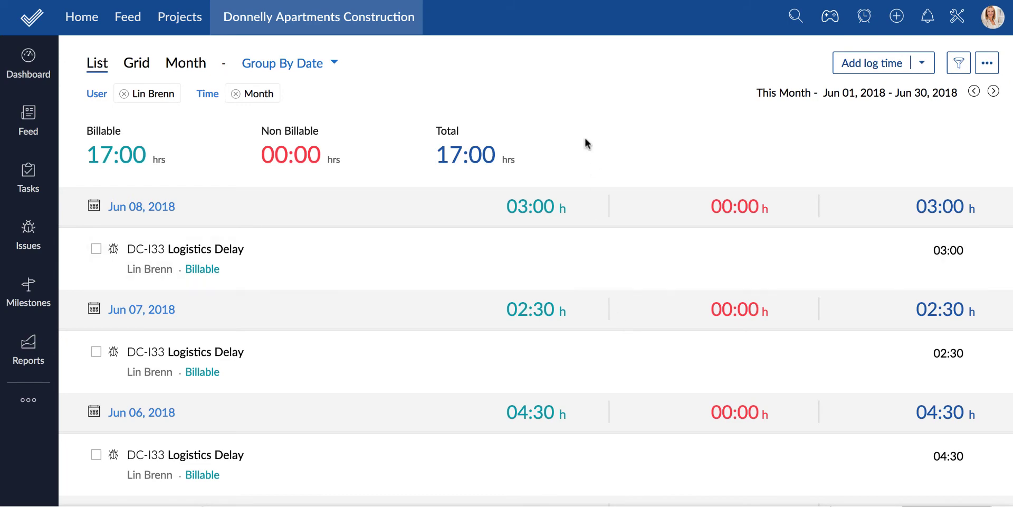
pyautogui.scroll(-2, 569, 144)
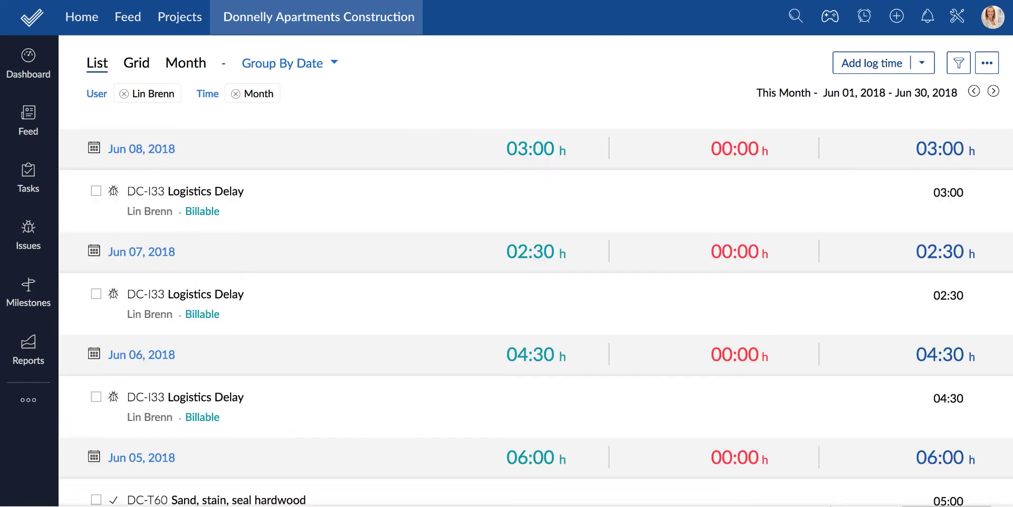
pyautogui.scroll(2, 569, 143)
pyautogui.hotkey('alt', 'Left')
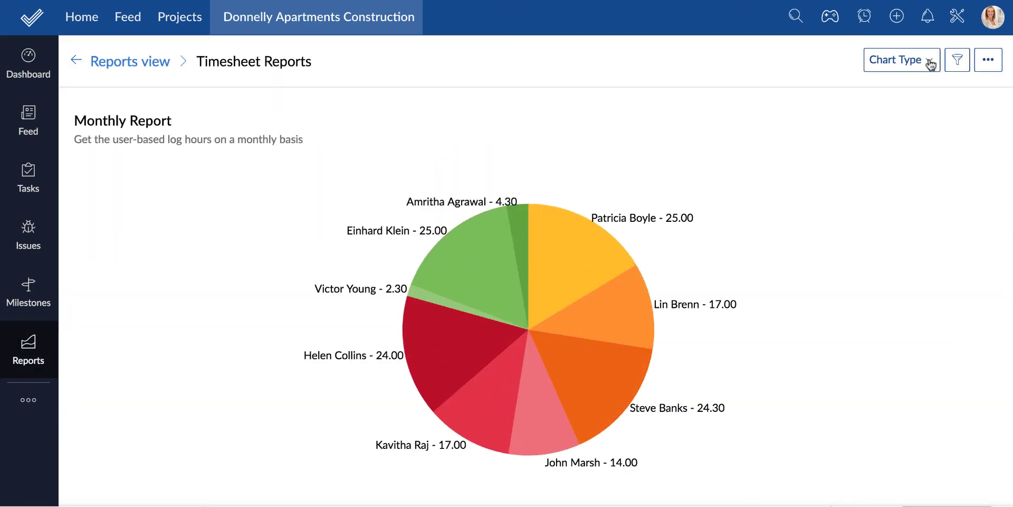
pyautogui.click(931, 64)
pyautogui.click(752, 99)
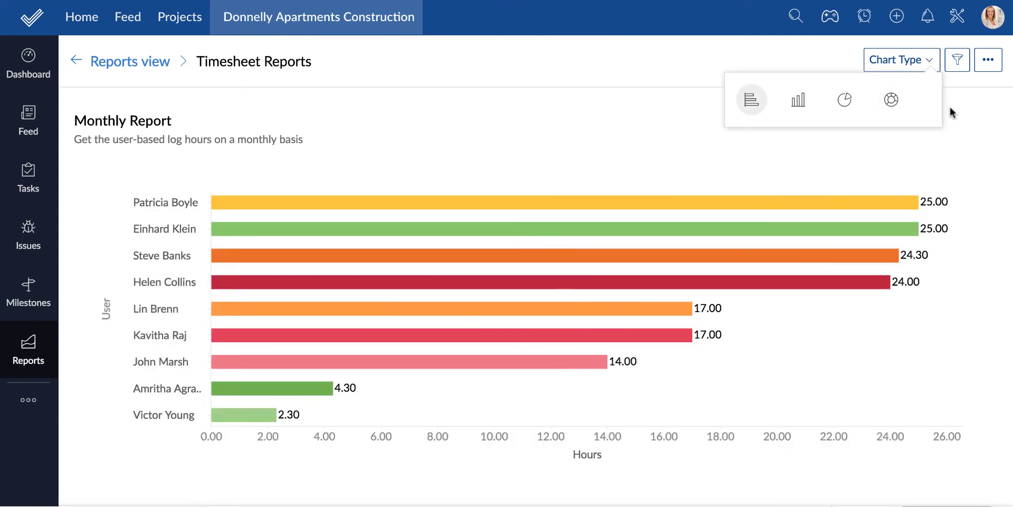
# Filter the monthly timesheet report to Billable type for the Month period
pyautogui.click(990, 68)
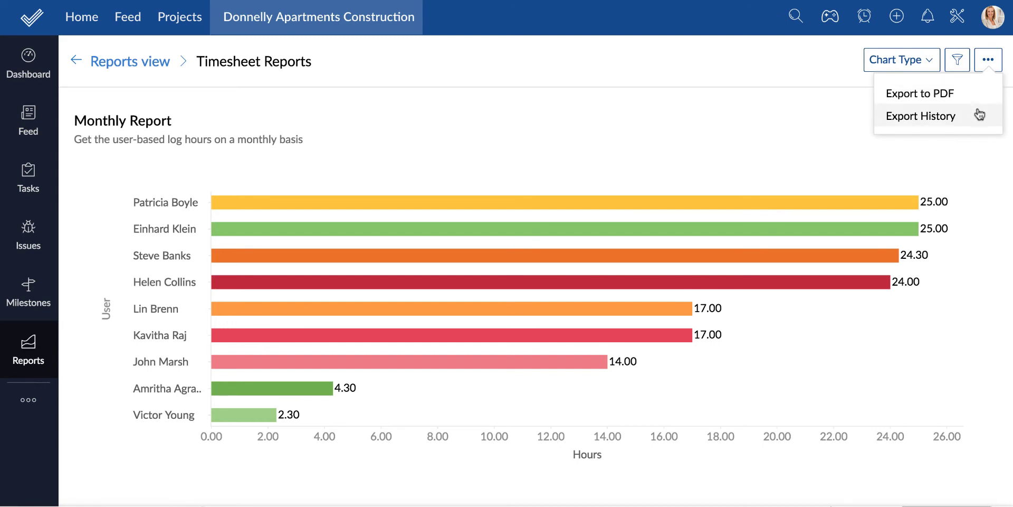
pyautogui.click(958, 61)
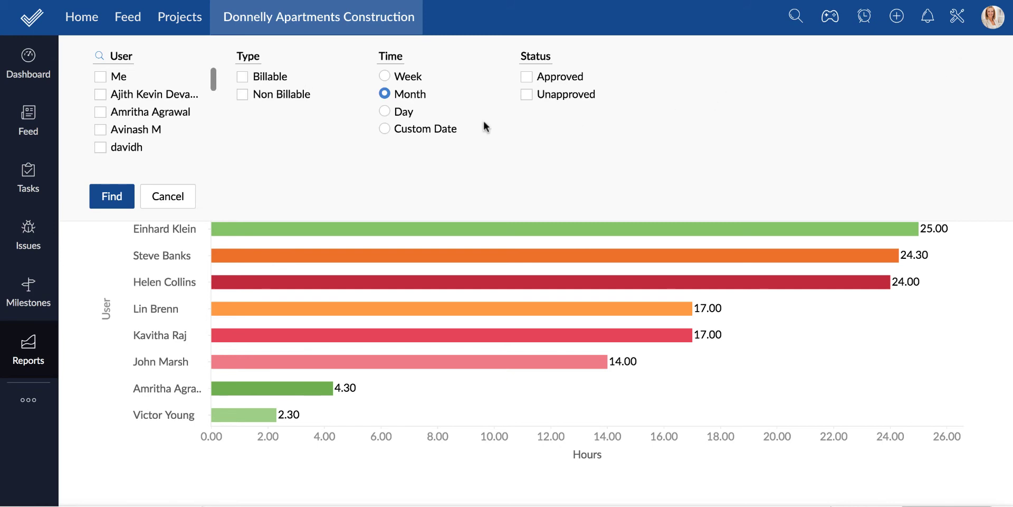
pyautogui.click(112, 197)
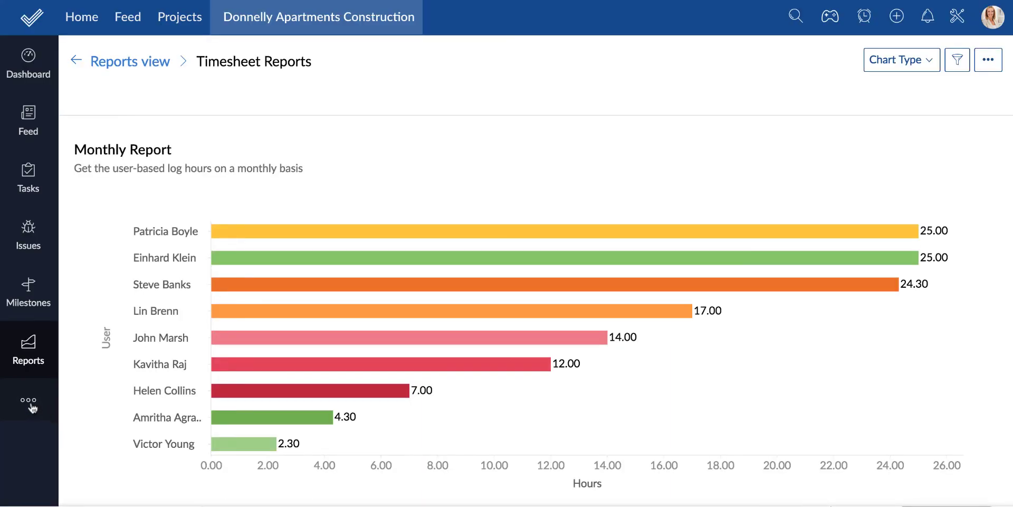
# Open the sidebar's More menu to reveal extra modules such as Finance
pyautogui.click(31, 405)
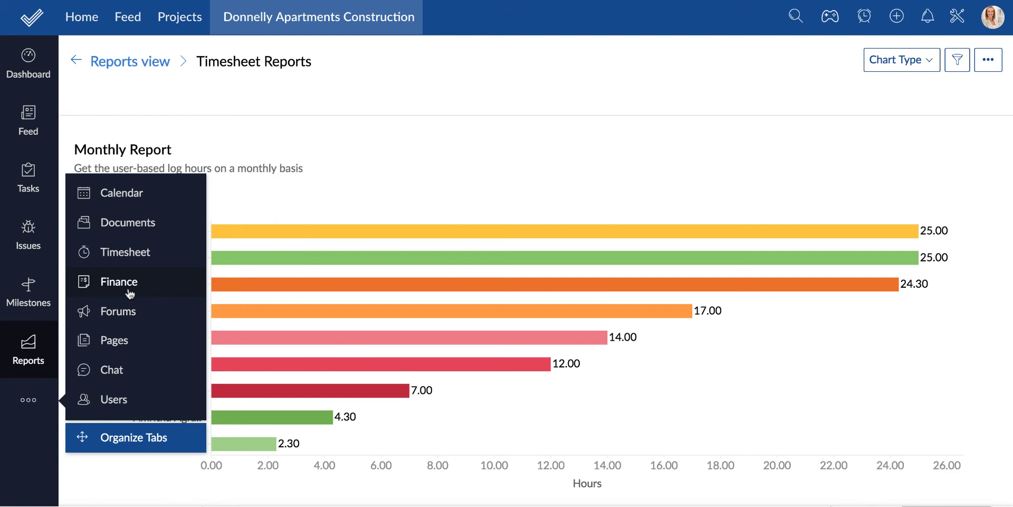
# Open Edit Project for Donnelly Apartments Construction and scroll to its budget and billing settings
pyautogui.click(33, 59)
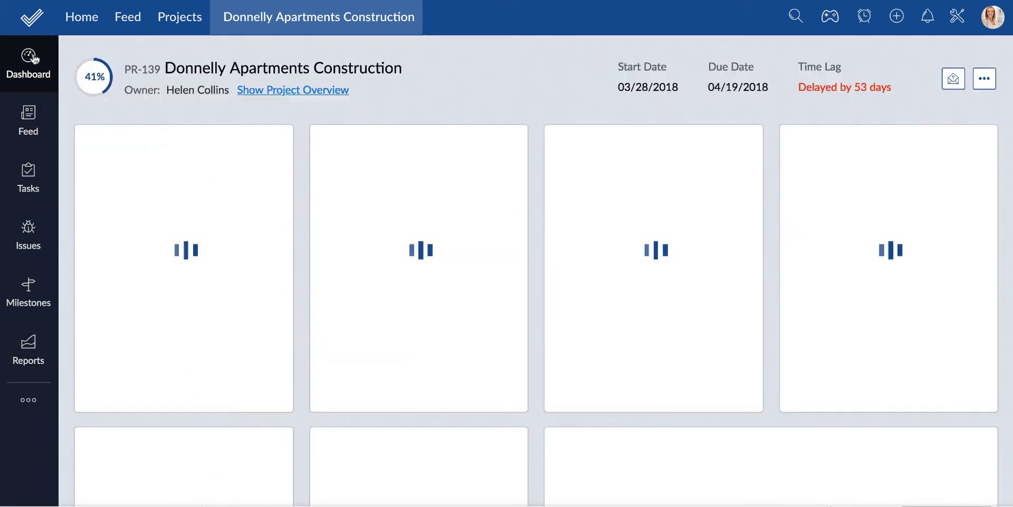
pyautogui.click(985, 78)
pyautogui.click(832, 121)
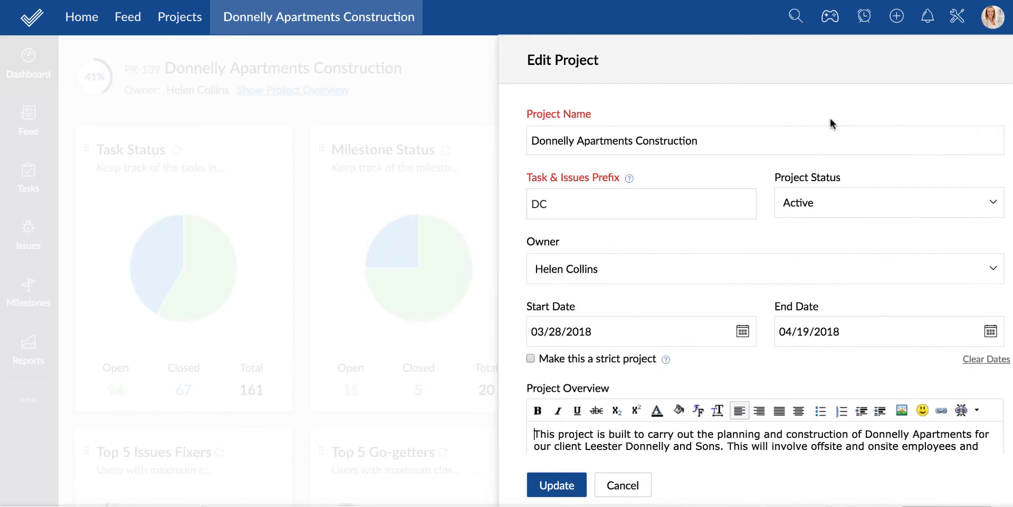
pyautogui.scroll(-10, 991, 290)
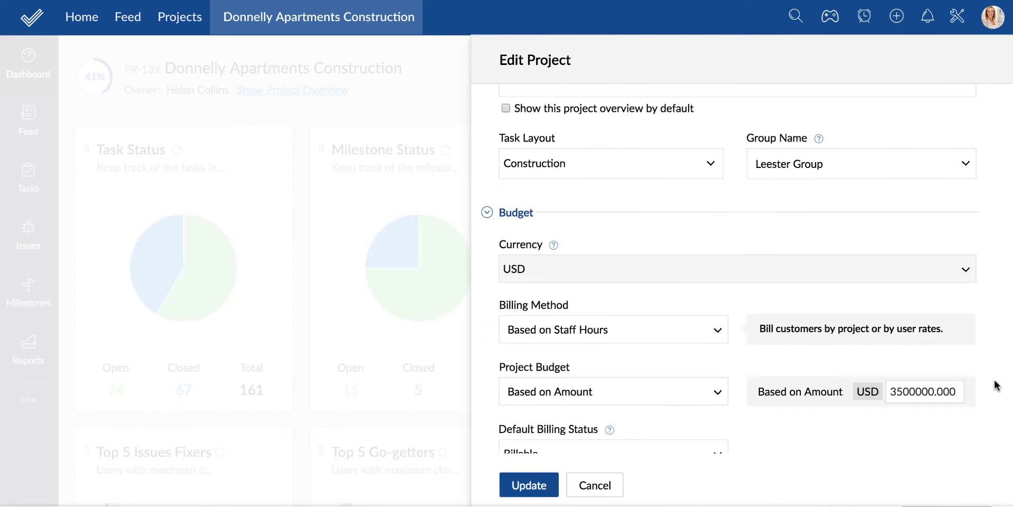
pyautogui.scroll(-3, 996, 385)
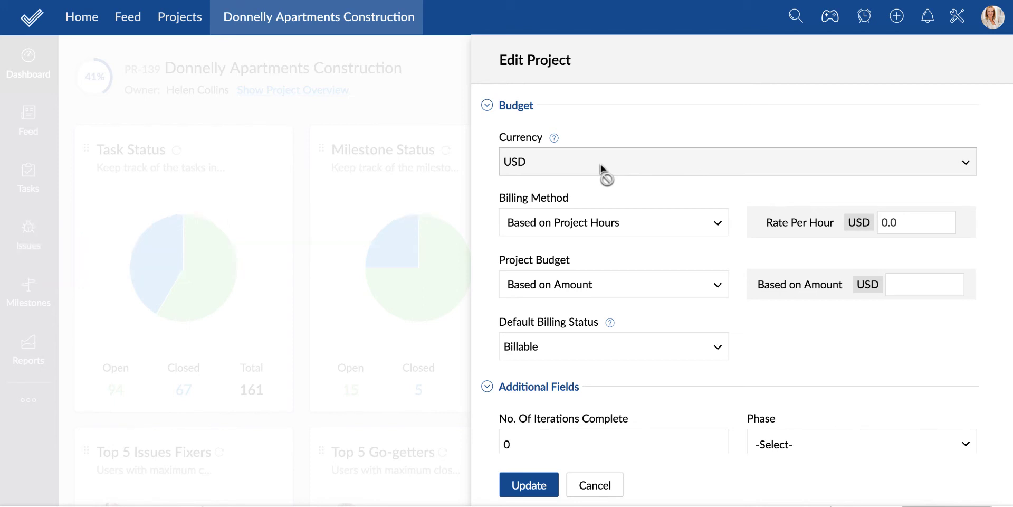
# Set the billing method to Based on Staff Hours, entering an hourly rate of 70 along the way
pyautogui.click(623, 218)
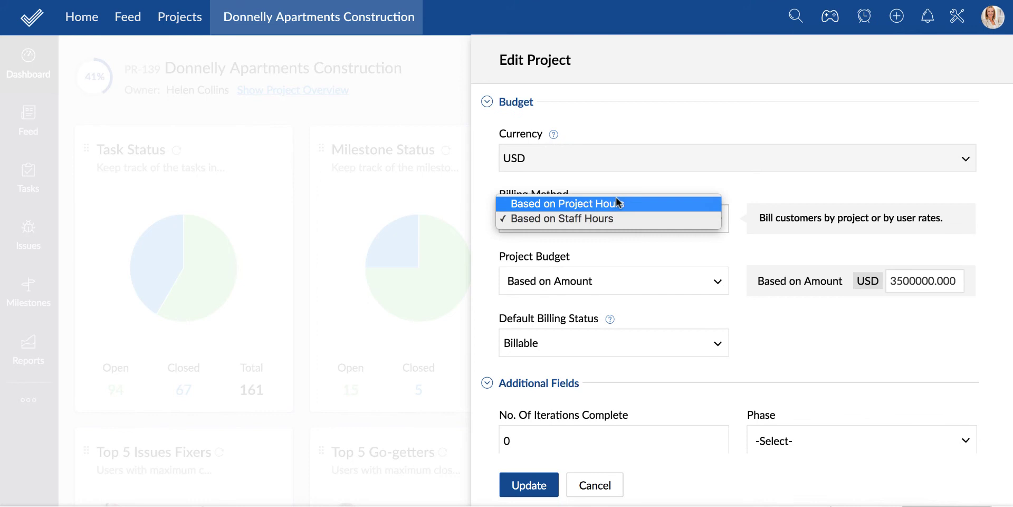
pyautogui.click(618, 203)
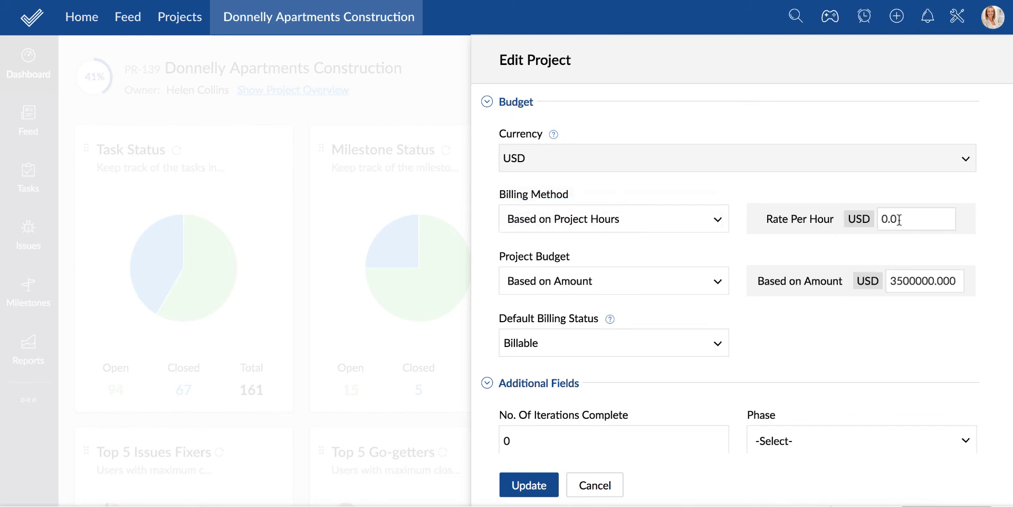
pyautogui.moveTo(900, 219); pyautogui.dragTo(880, 218)
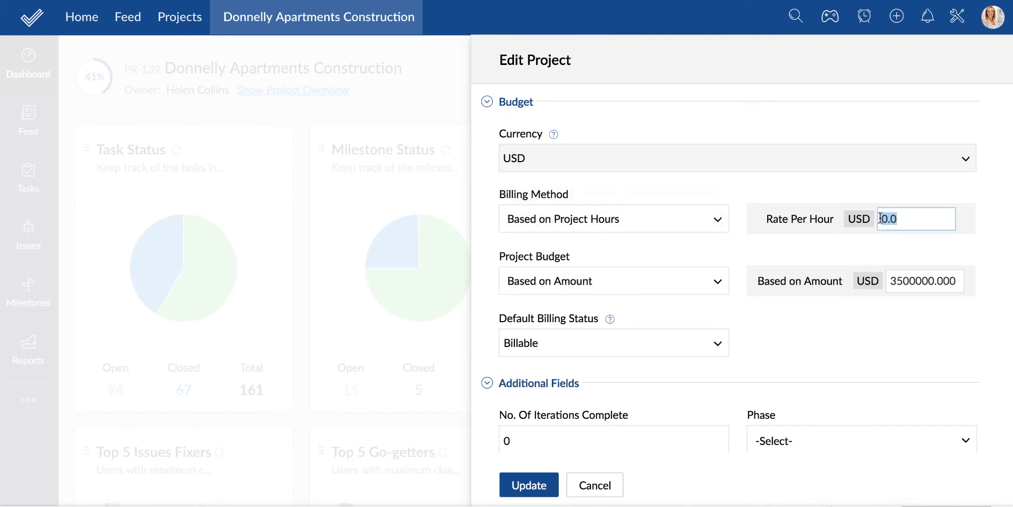
pyautogui.write('70')
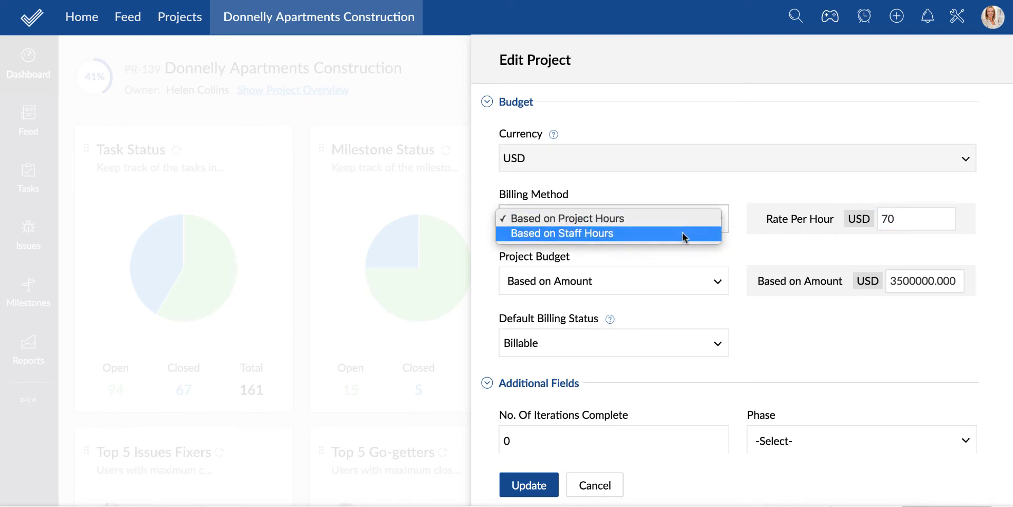
pyautogui.click(686, 234)
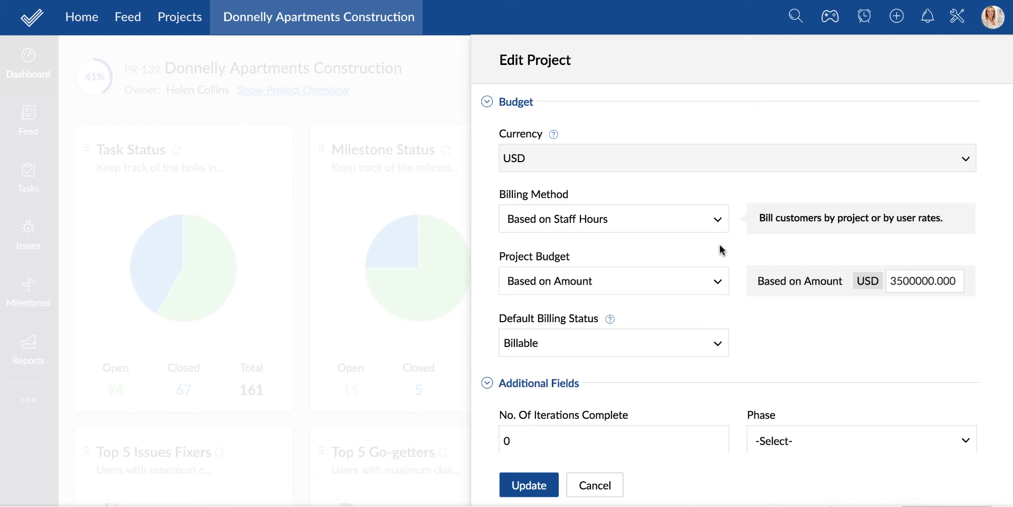
# Budget the project at 1000 hours and save the project changes
pyautogui.click(675, 281)
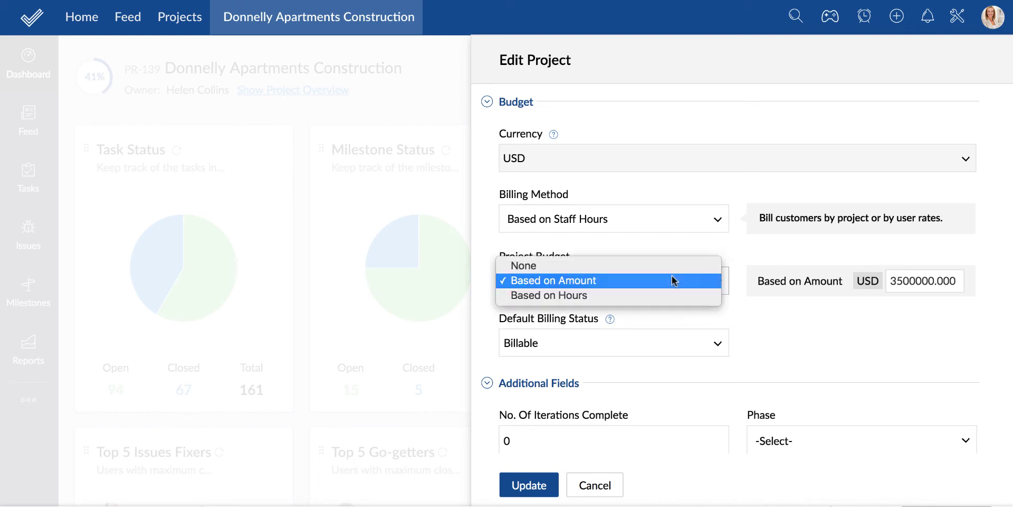
pyautogui.click(664, 284)
pyautogui.click(702, 282)
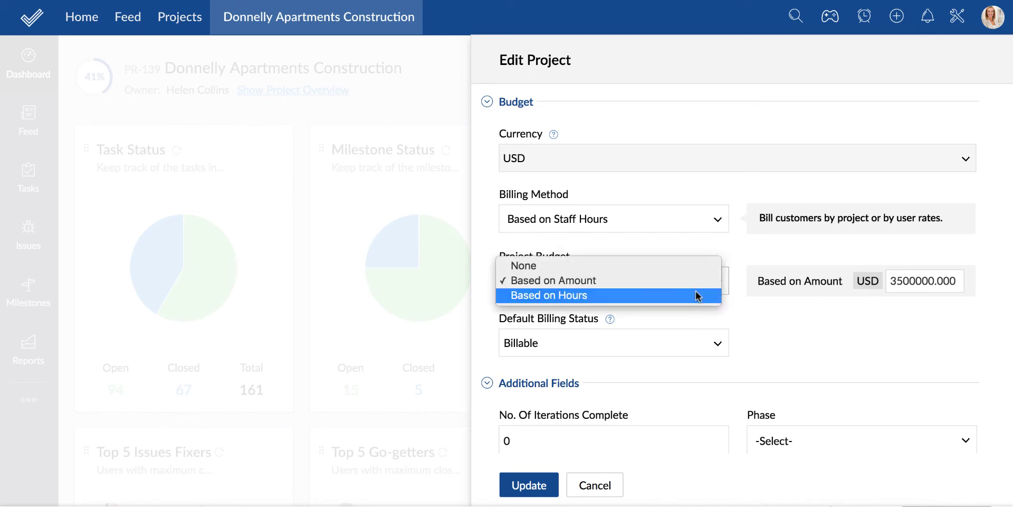
pyautogui.click(699, 292)
pyautogui.click(875, 285)
pyautogui.write('1000')
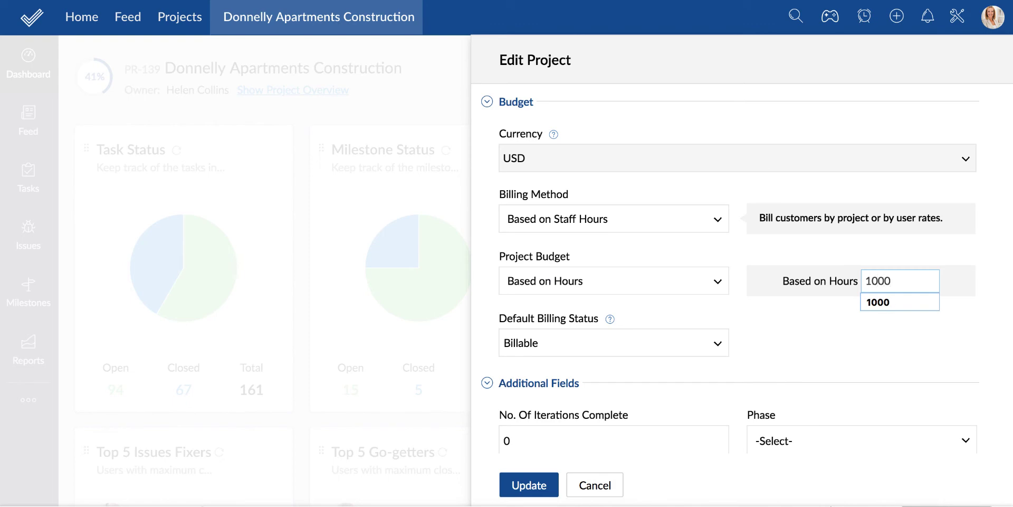
pyautogui.click(892, 302)
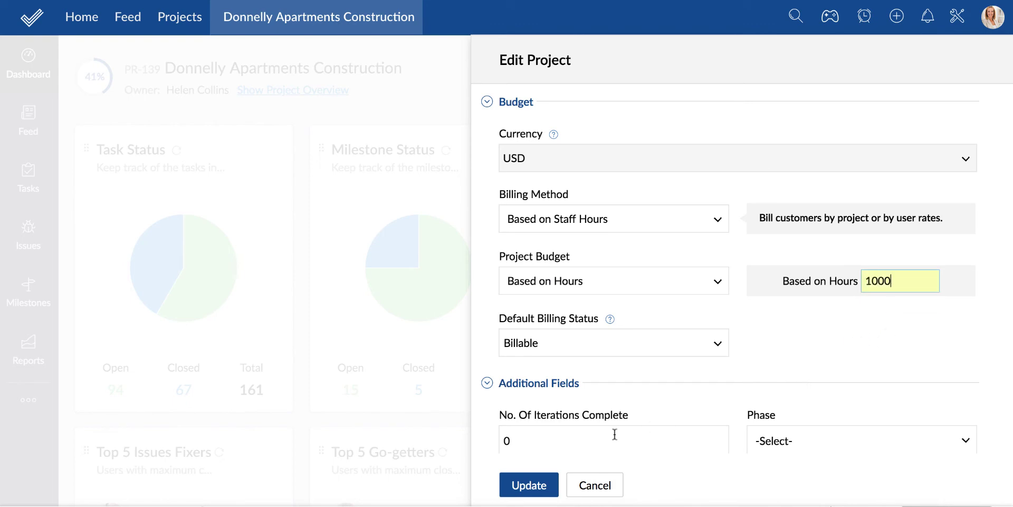
pyautogui.click(534, 485)
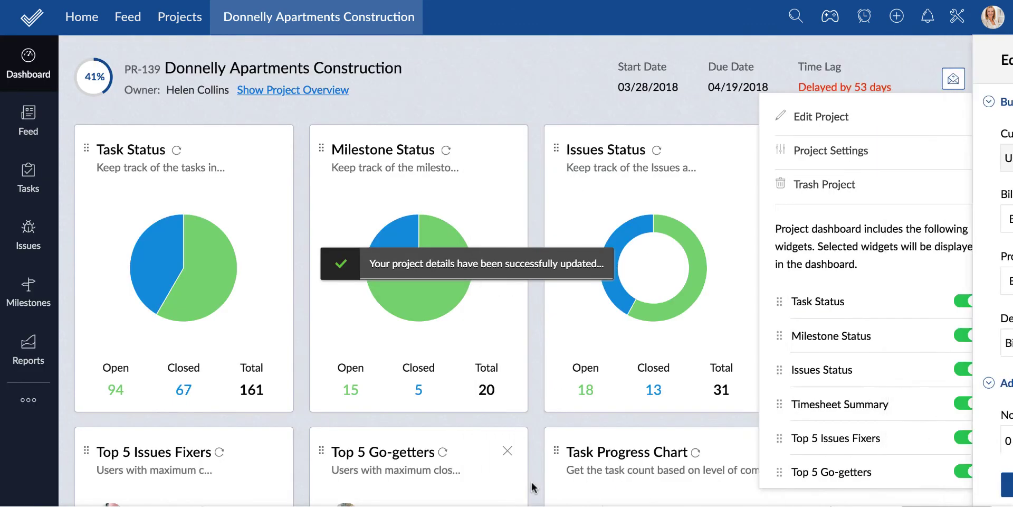
# Go to the project's Finance area and start a new invoice
pyautogui.click(28, 400)
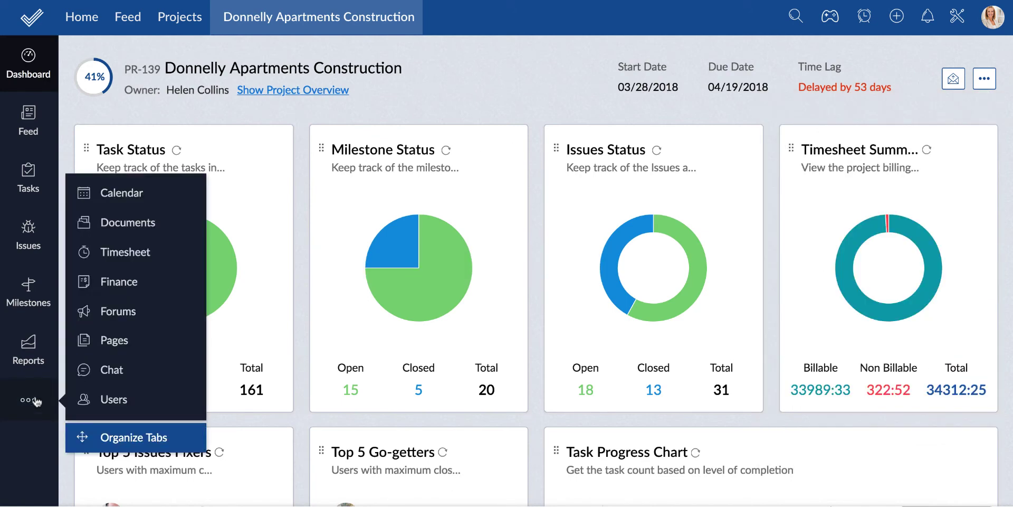
pyautogui.click(87, 283)
pyautogui.click(565, 242)
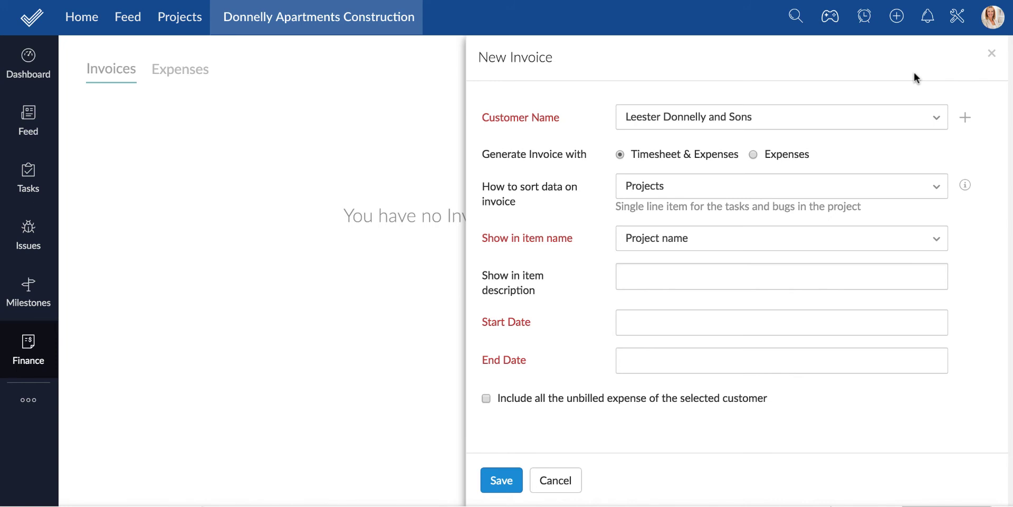
# Sort by Projects, add Date Range to item descriptions for 28 May–13 Jun 2018, and generate line items
pyautogui.click(812, 191)
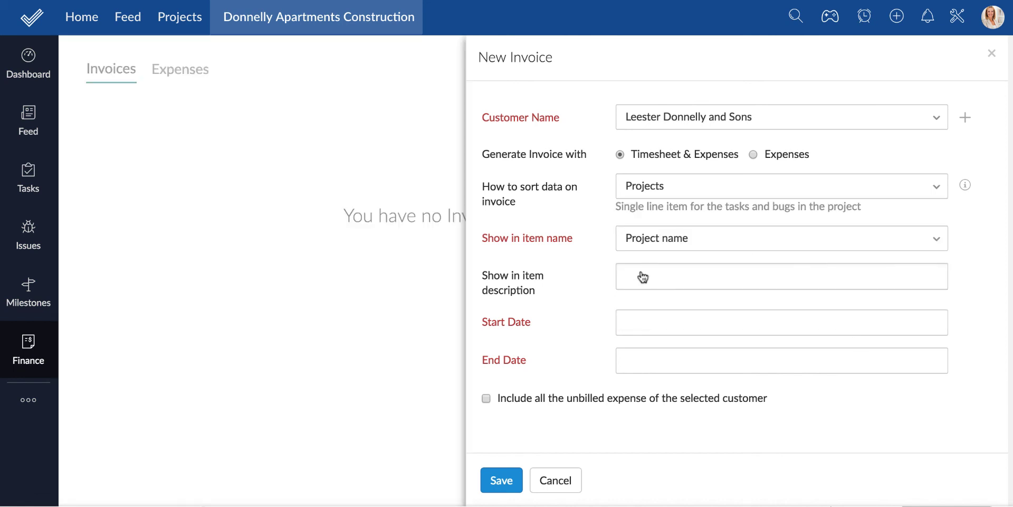
pyautogui.click(640, 276)
pyautogui.click(651, 356)
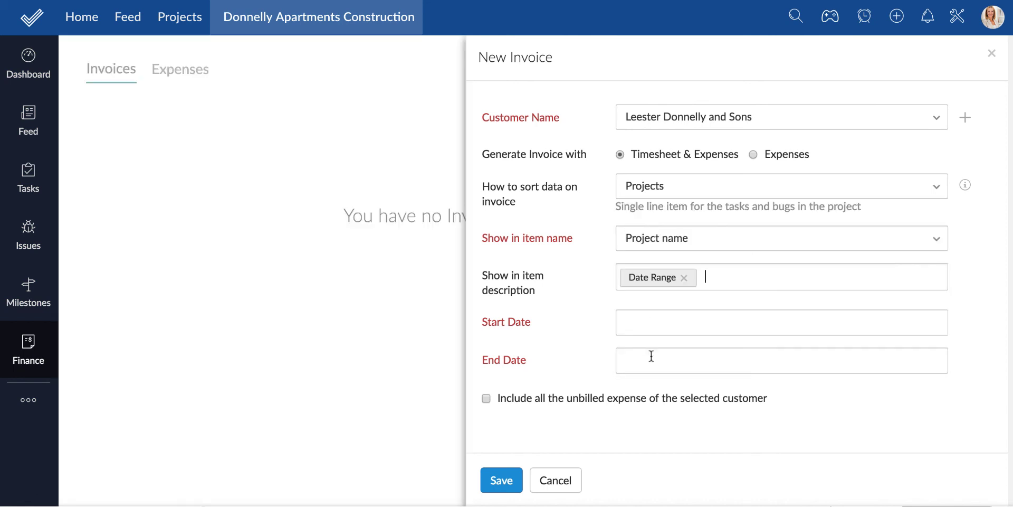
pyautogui.click(645, 316)
pyautogui.click(660, 176)
pyautogui.click(646, 359)
pyautogui.click(715, 262)
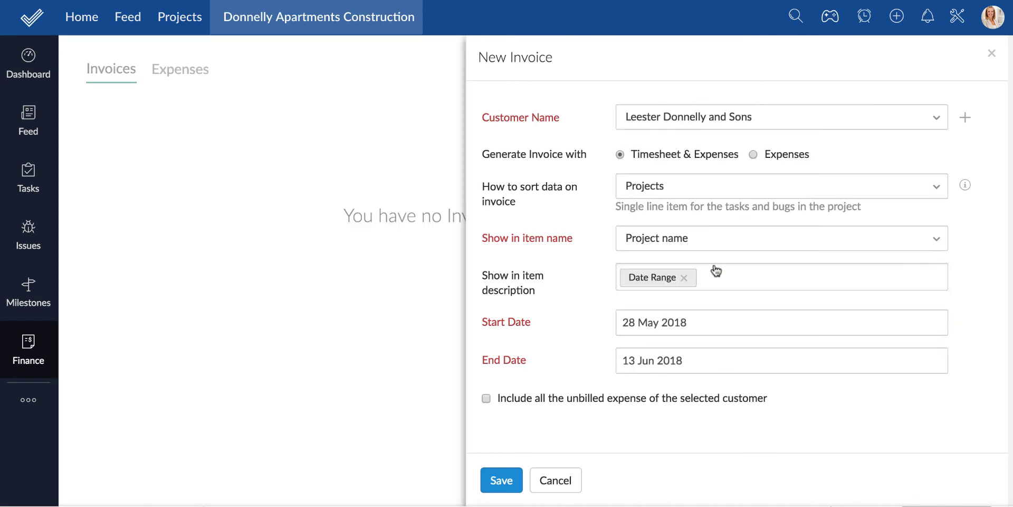
pyautogui.click(503, 481)
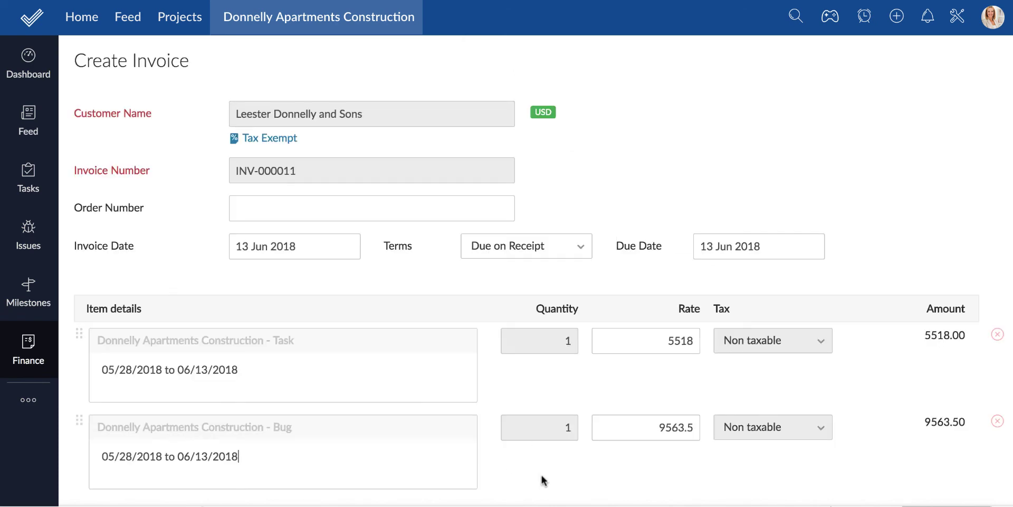
# Save the $15,081.50 draft invoice and scroll through its Task and Bug lines
pyautogui.scroll(-10, 542, 477)
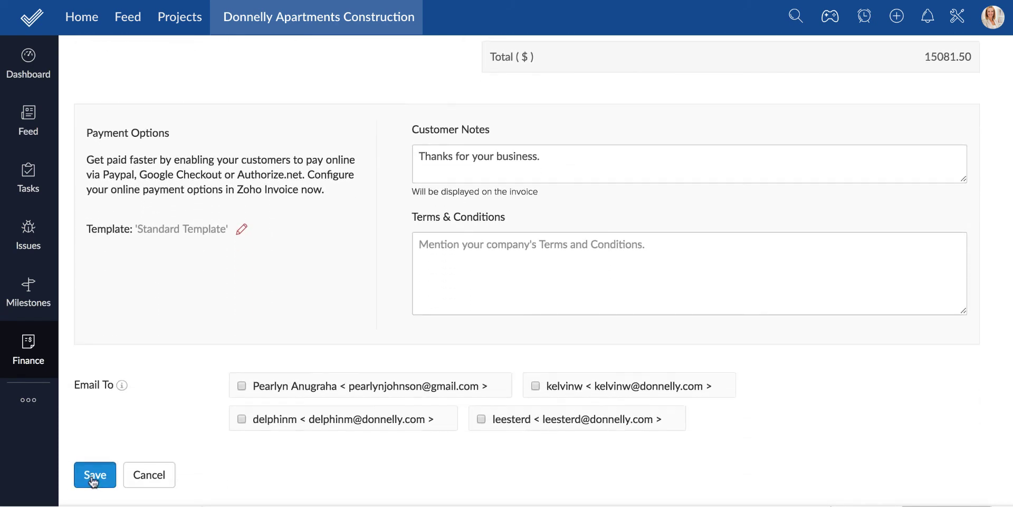
pyautogui.click(91, 476)
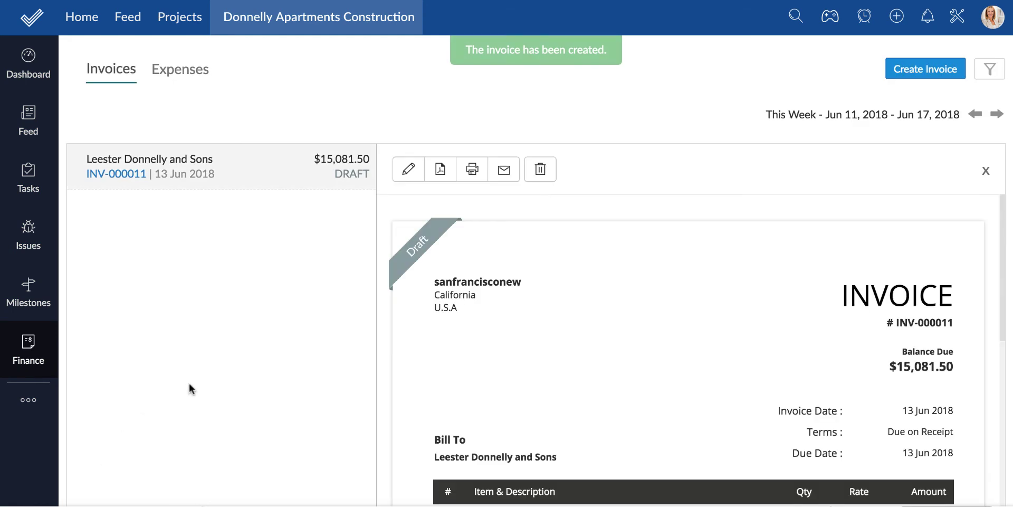
pyautogui.scroll(-4, 550, 370)
pyautogui.scroll(-3, 551, 373)
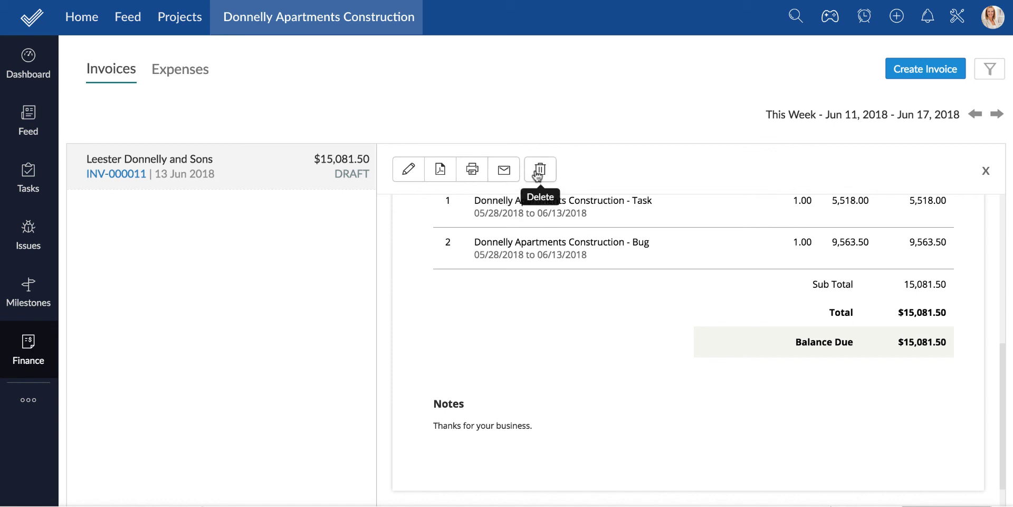
# Create a billable USD 300 Travel Expense for Leester Donnelly and Sons and save it
pyautogui.click(187, 73)
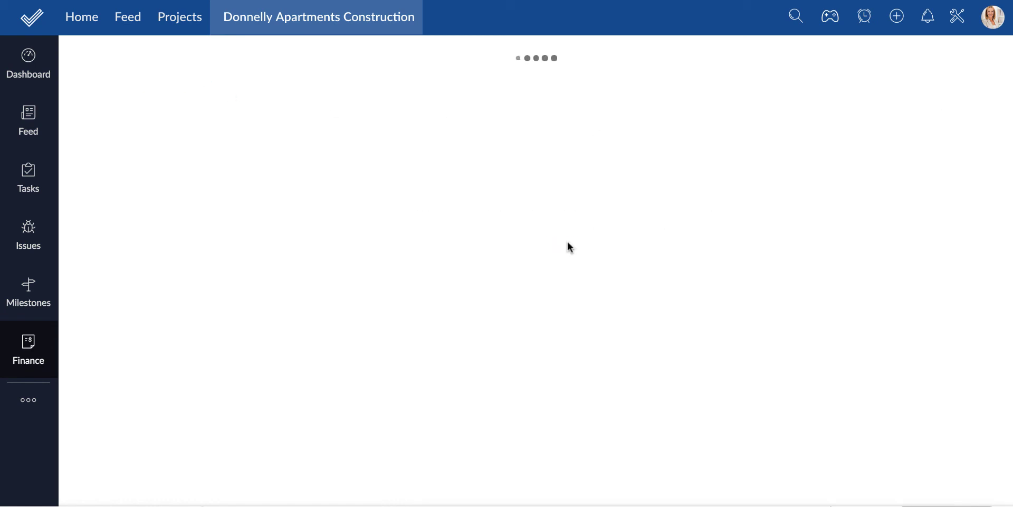
pyautogui.click(451, 196)
pyautogui.write('tr')
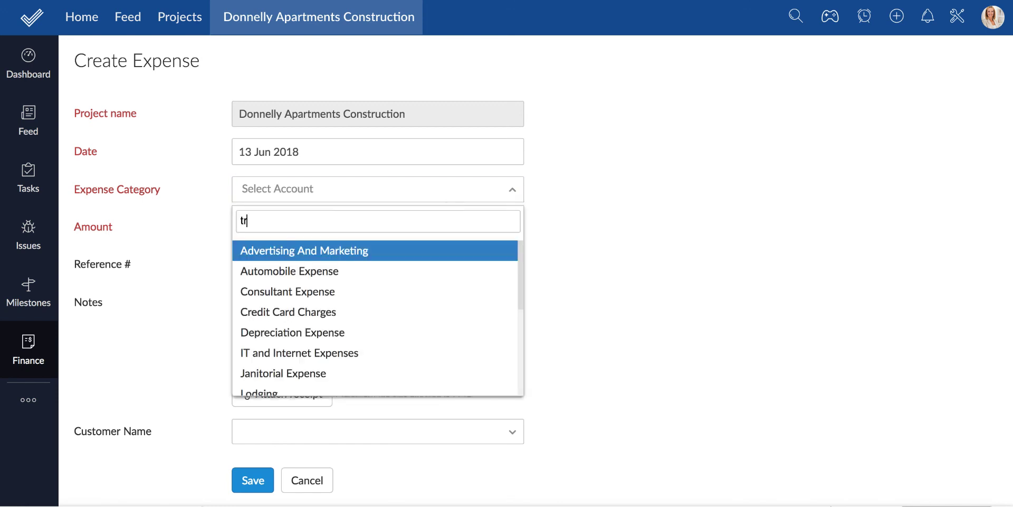
pyautogui.click(407, 252)
pyautogui.click(382, 229)
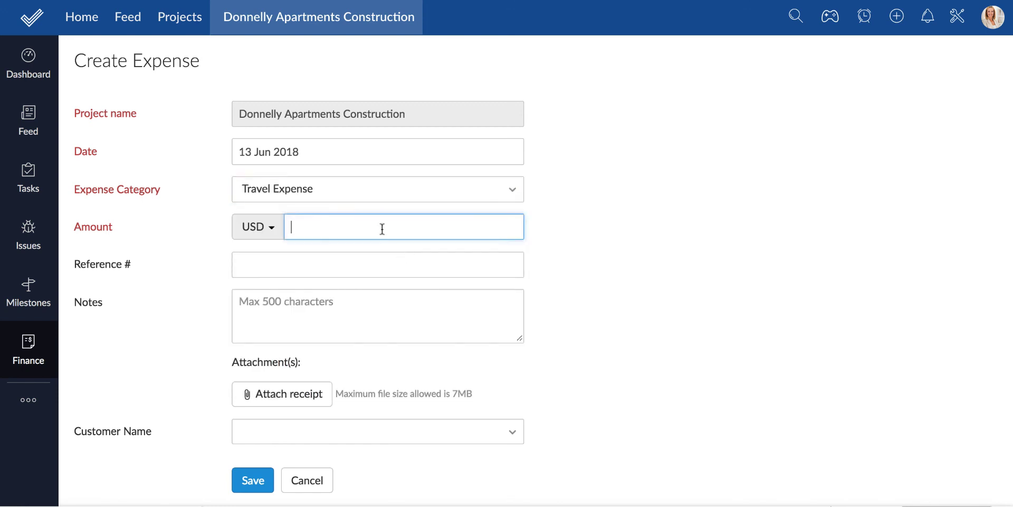
pyautogui.write('300')
pyautogui.click(370, 431)
pyautogui.click(417, 489)
pyautogui.click(551, 432)
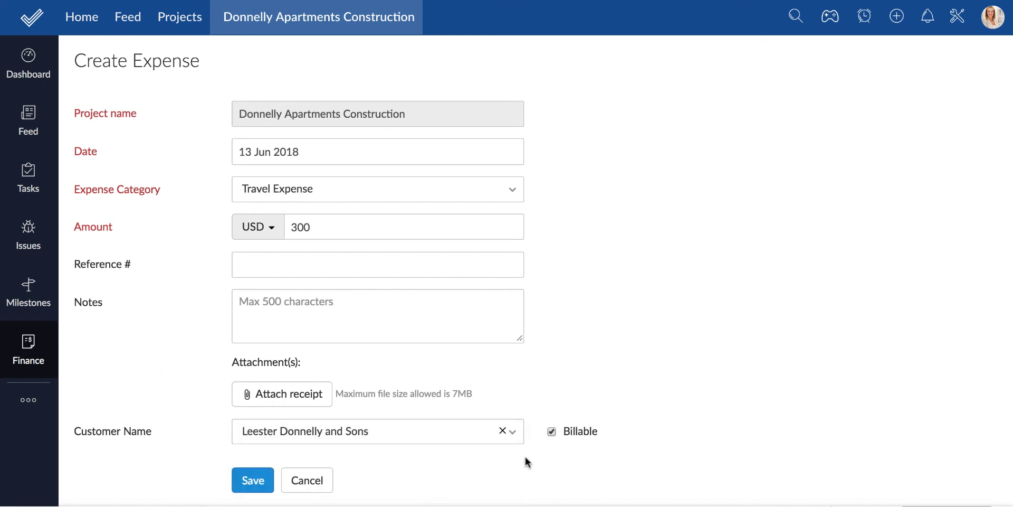
pyautogui.click(251, 478)
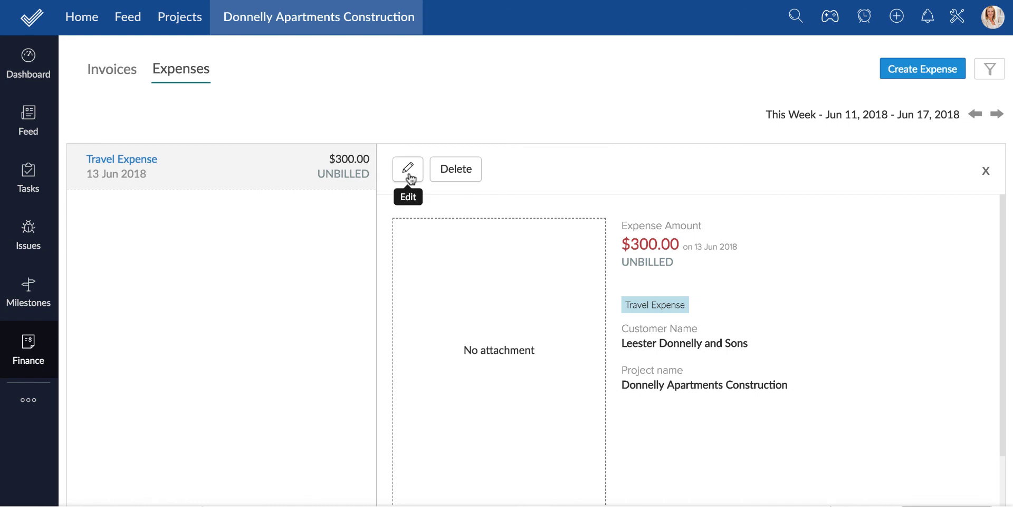